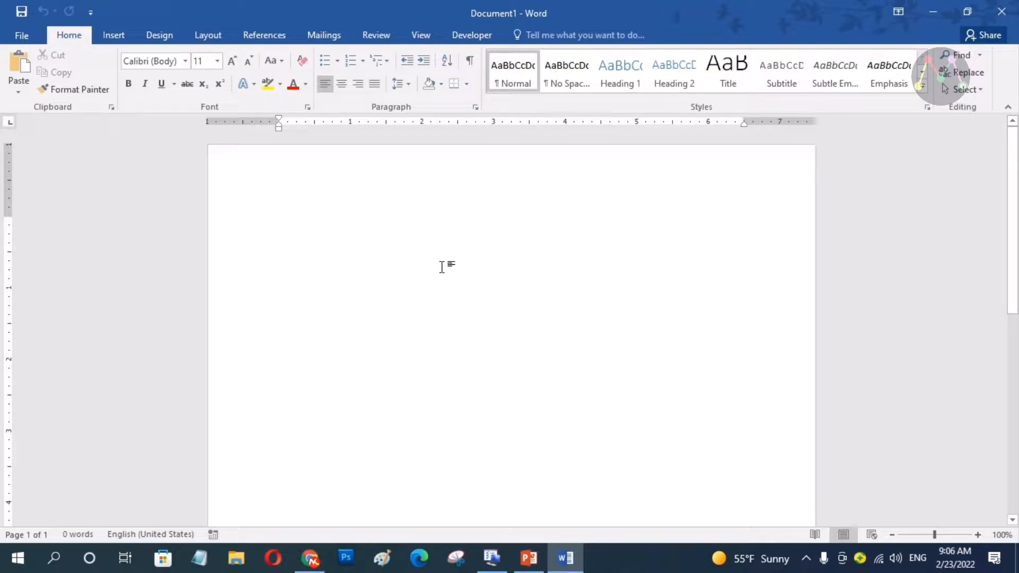
# Switch the blank page to landscape orientation
pyautogui.scroll(-6, 441, 267)
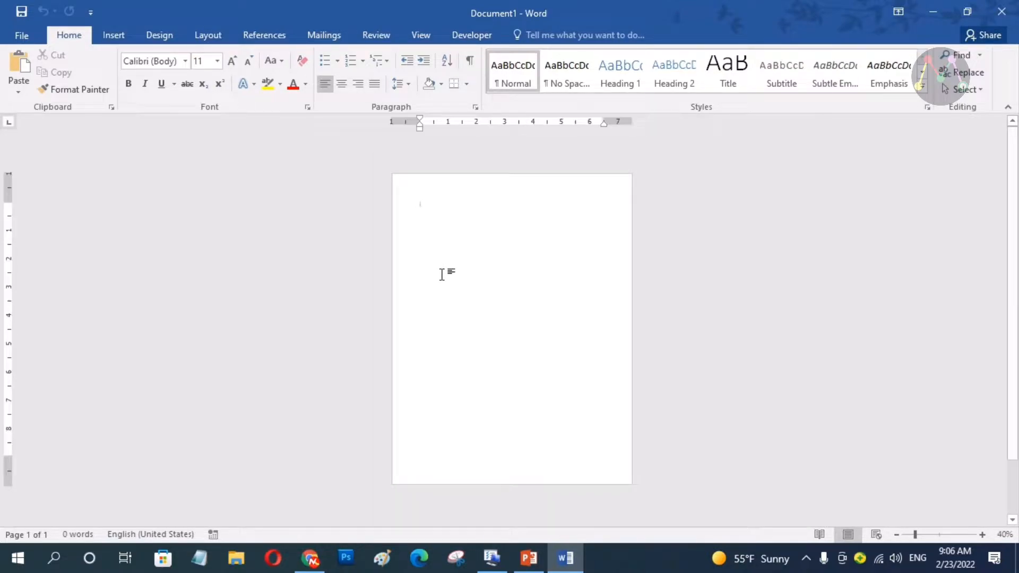
pyautogui.scroll(2, 513, 274)
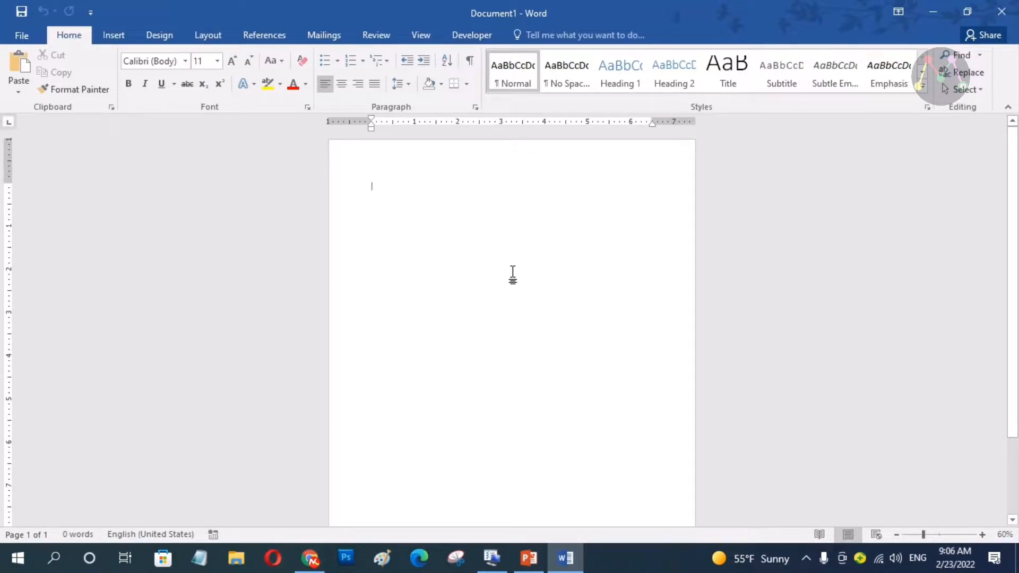
pyautogui.click(209, 39)
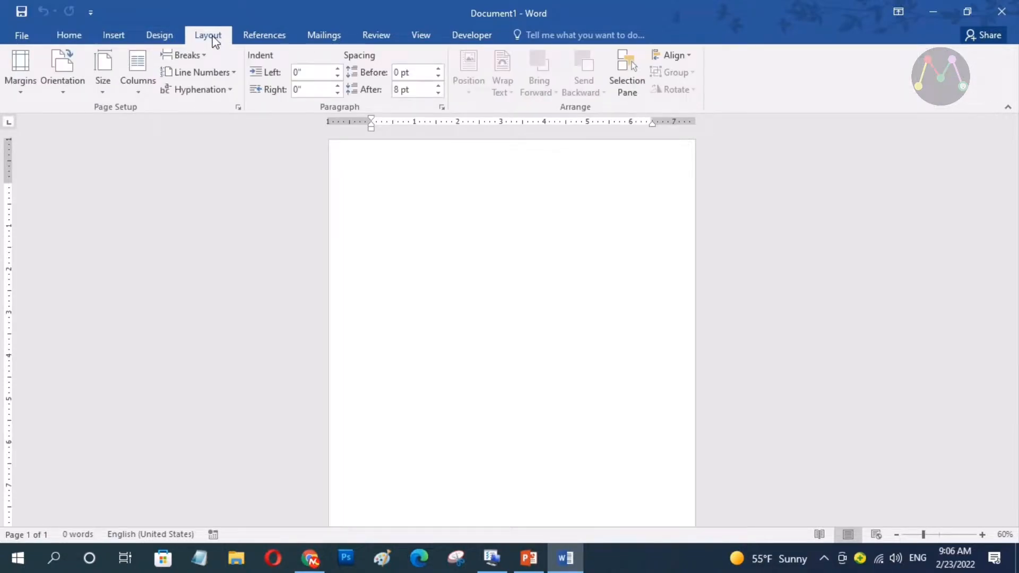
pyautogui.click(70, 94)
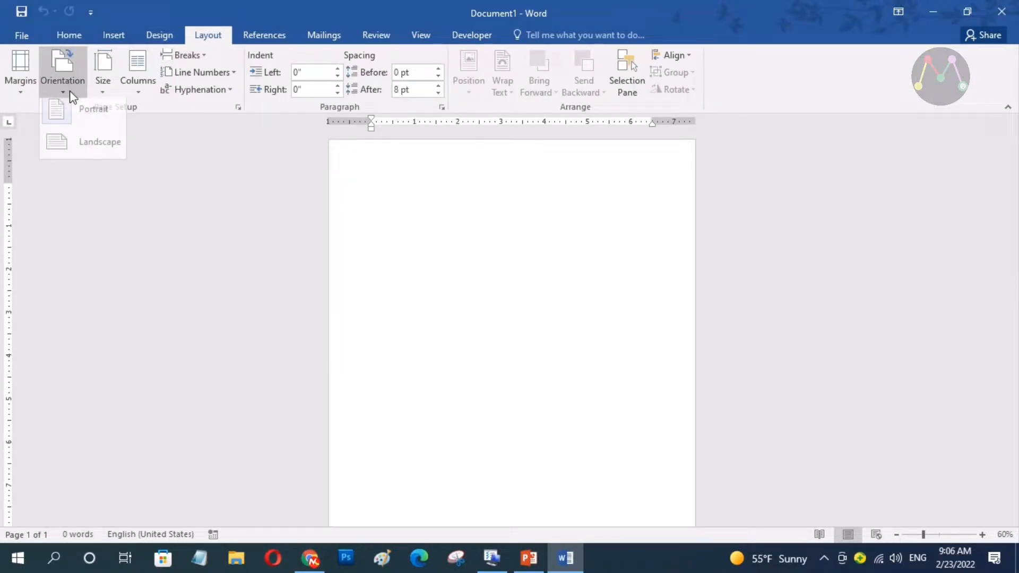
pyautogui.click(105, 154)
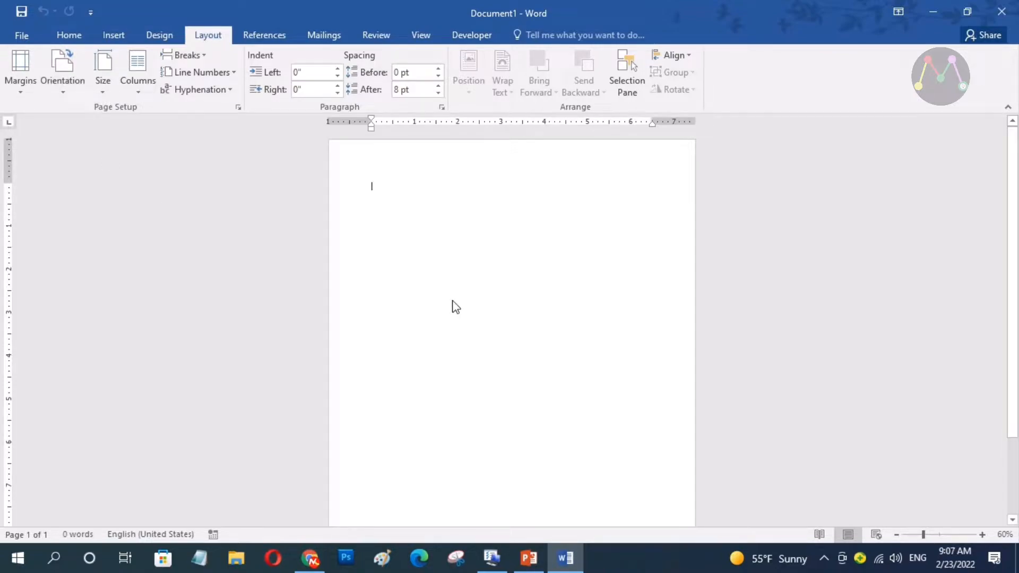
# Apply Narrow margins and split the page into two columns
pyautogui.scroll(3, 460, 317)
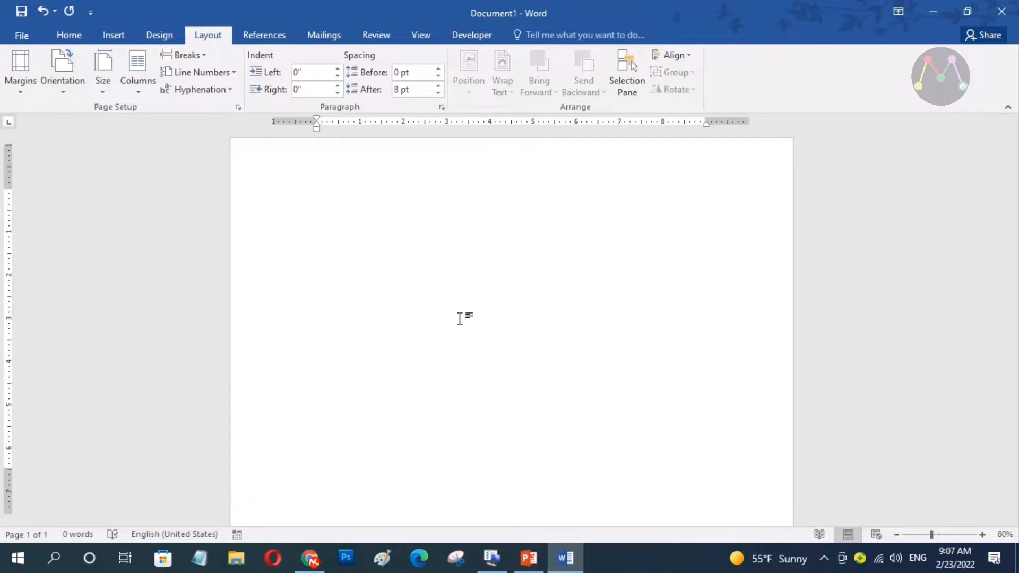
pyautogui.scroll(-2, 459, 317)
pyautogui.scroll(-1, 460, 318)
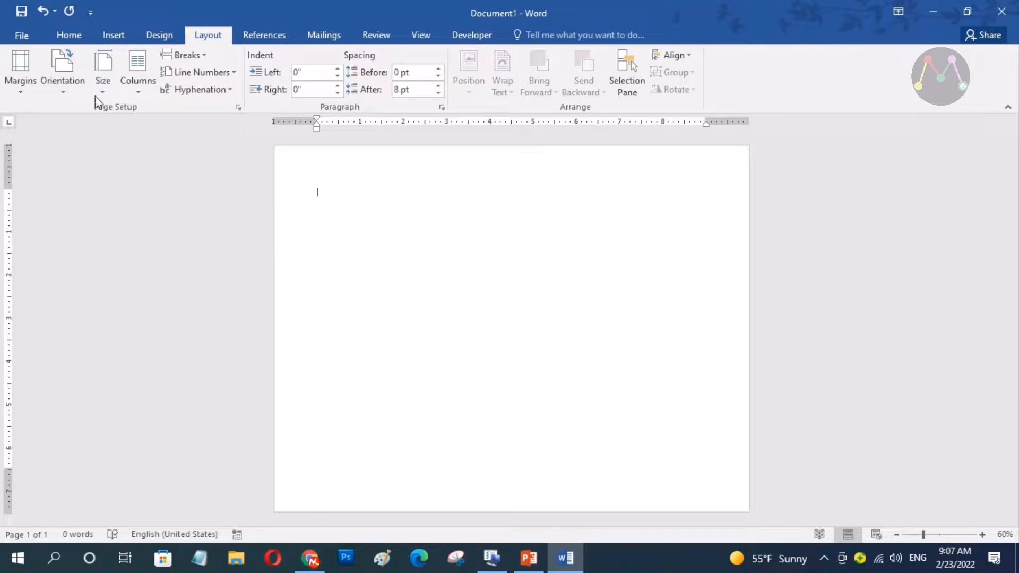
pyautogui.click(30, 87)
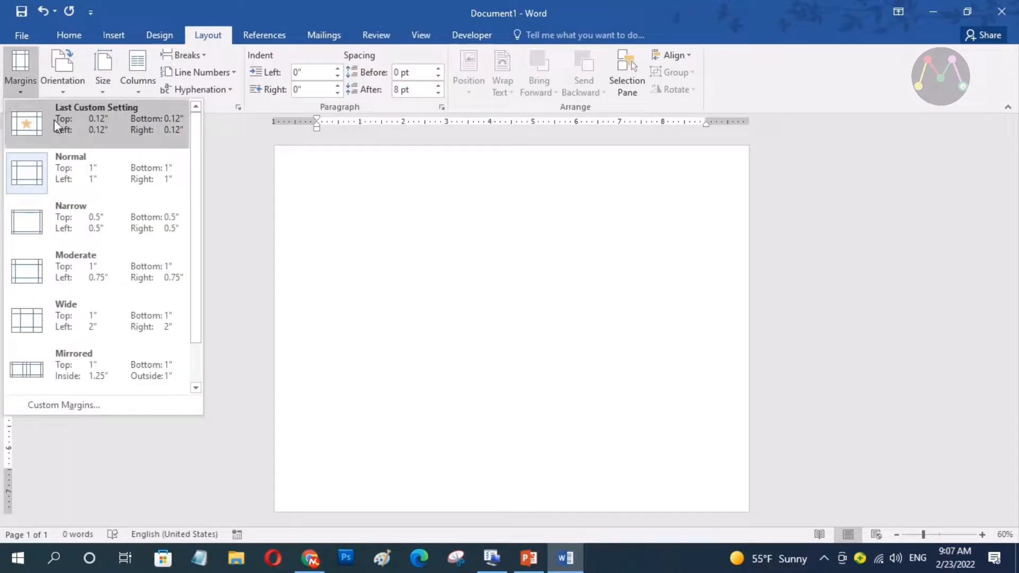
pyautogui.click(107, 234)
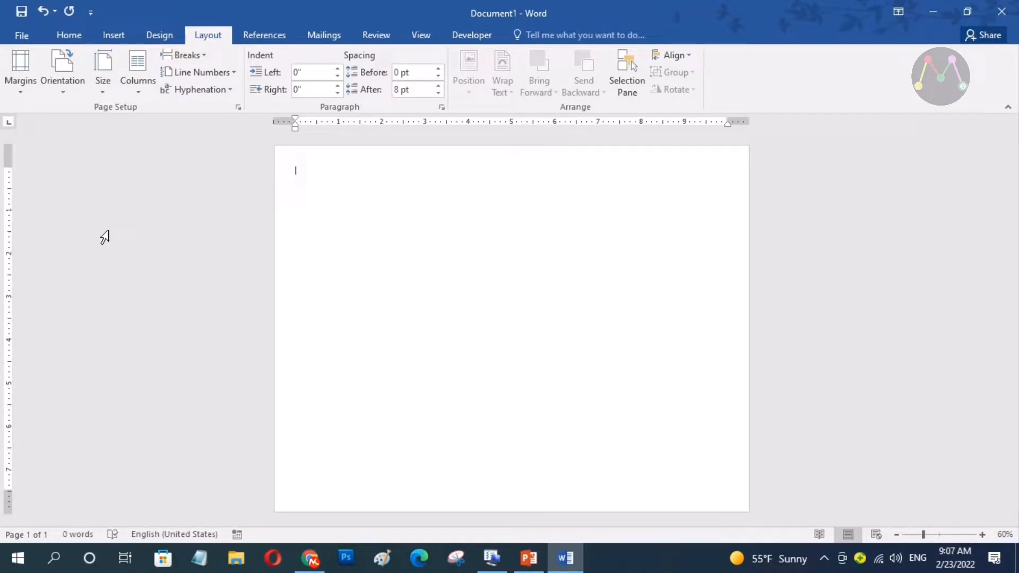
pyautogui.click(135, 78)
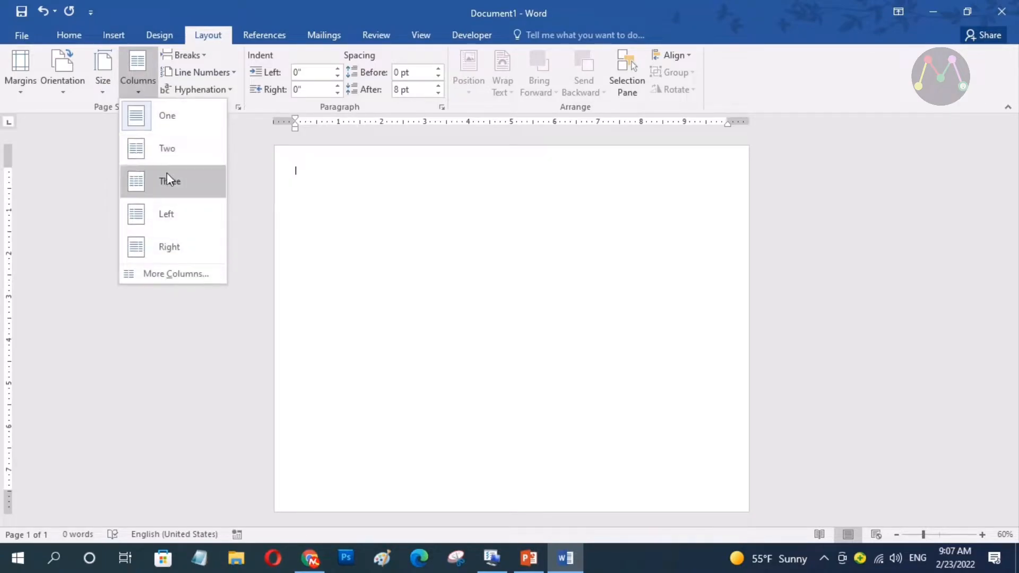
pyautogui.click(172, 159)
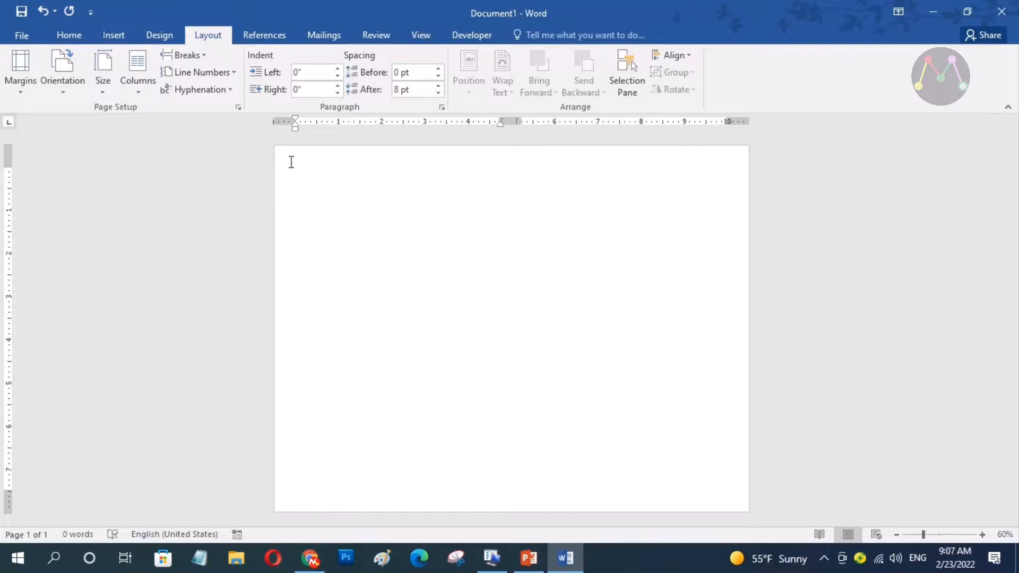
# Insert a table with 4 columns and 4 rows through the Insert Table dialog
pyautogui.click(114, 35)
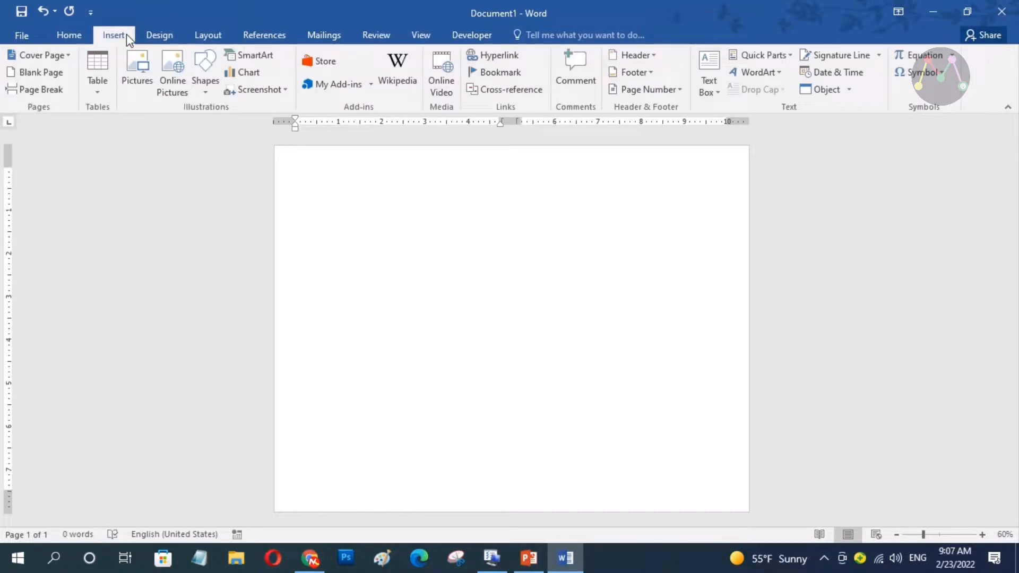
pyautogui.click(103, 93)
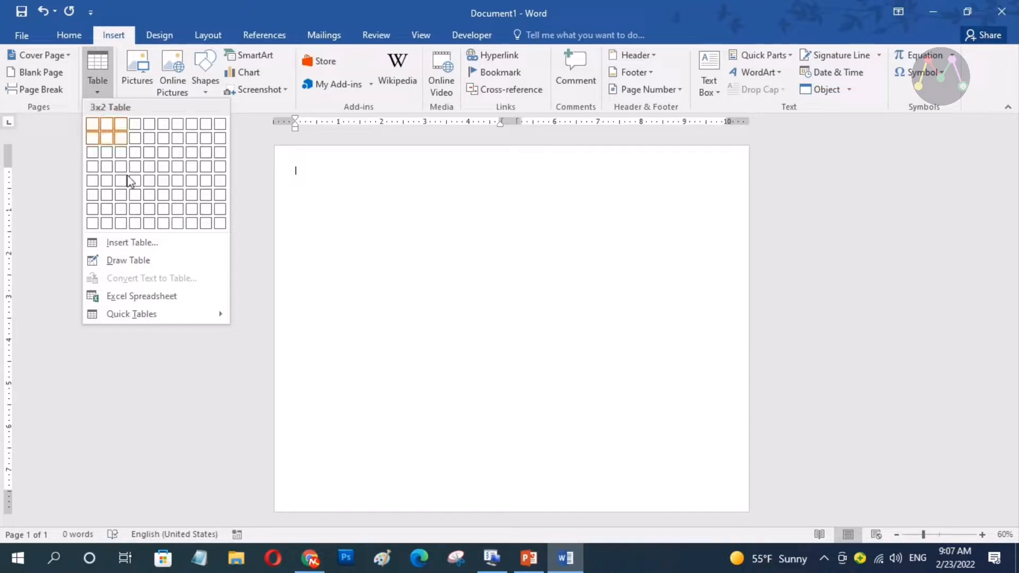
pyautogui.click(152, 244)
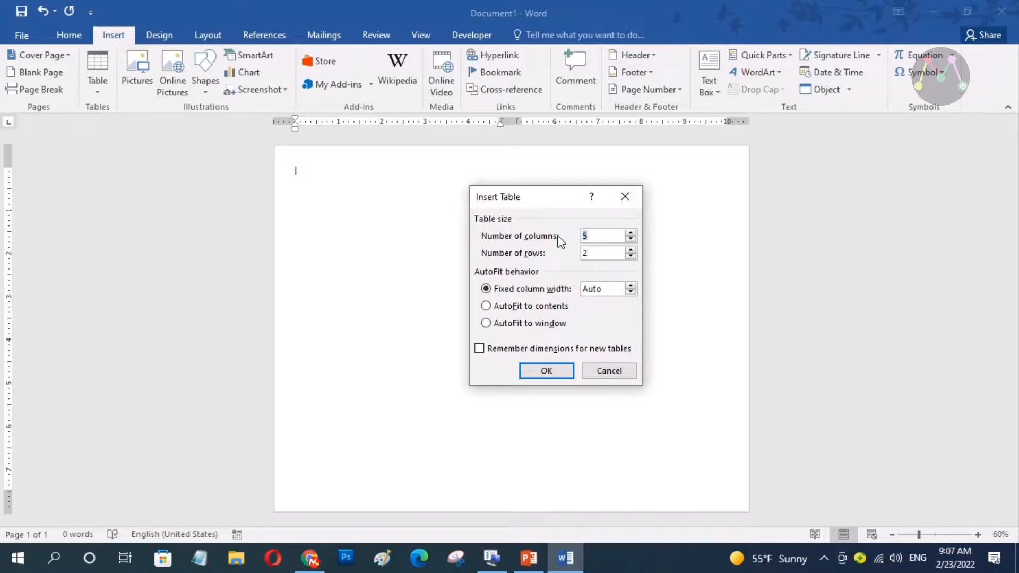
pyautogui.write('4')
pyautogui.press('Tab')
pyautogui.write('4')
pyautogui.click(557, 376)
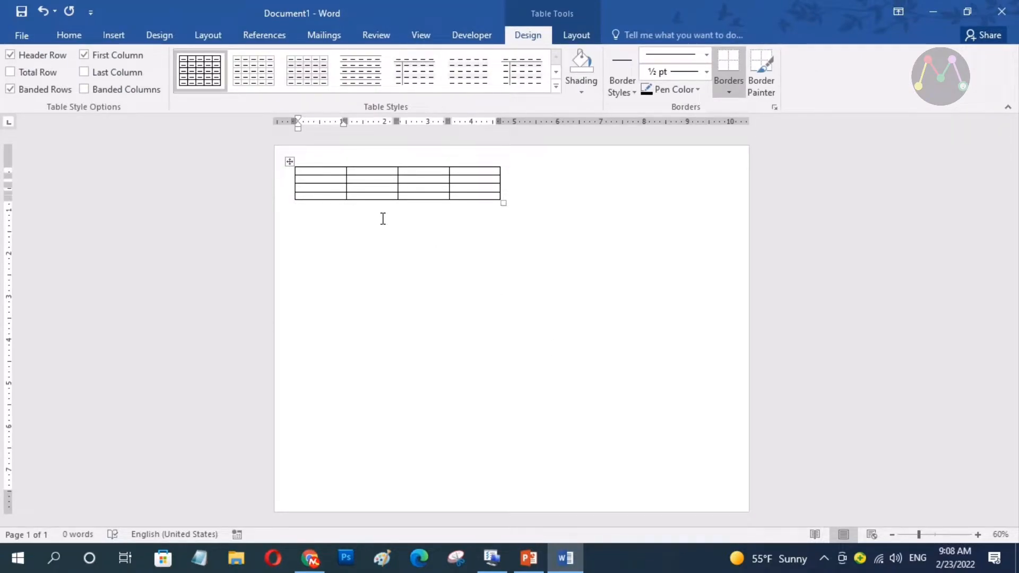
# Stretch the table down most of the page and merge its top row into one cell
pyautogui.moveTo(506, 206); pyautogui.dragTo(495, 489)
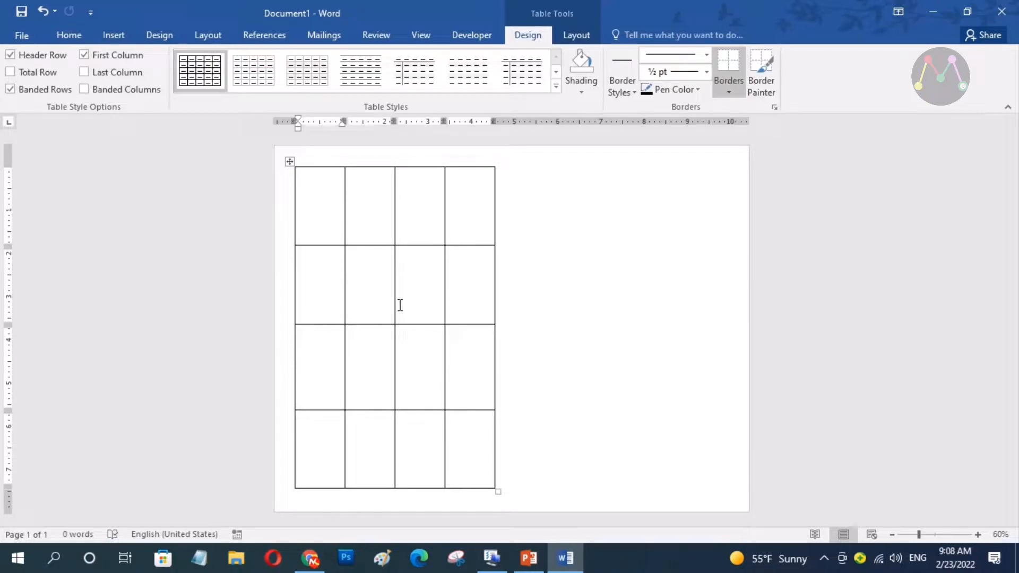
pyautogui.moveTo(324, 192); pyautogui.dragTo(467, 192)
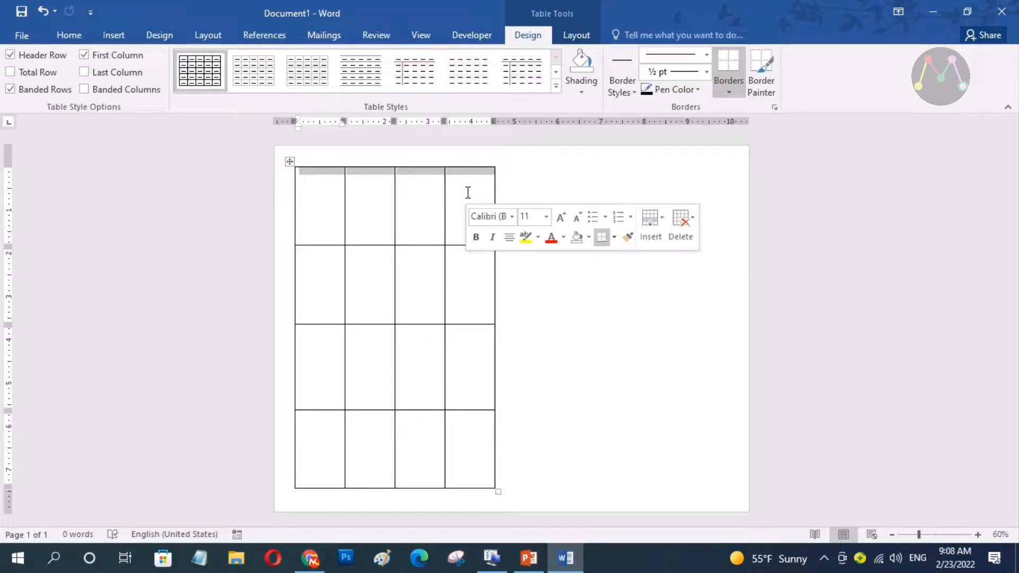
pyautogui.click(591, 35)
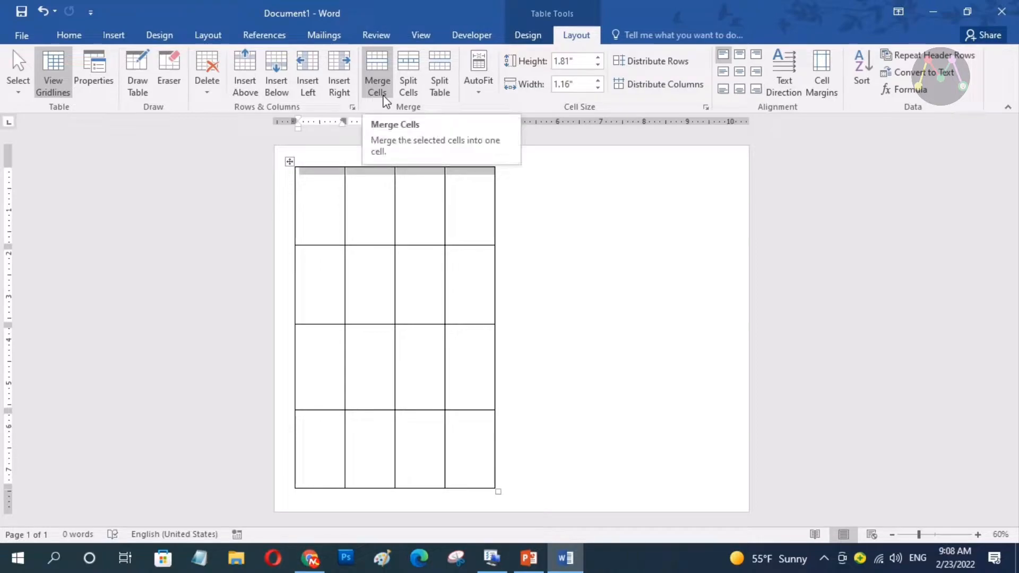
pyautogui.click(386, 101)
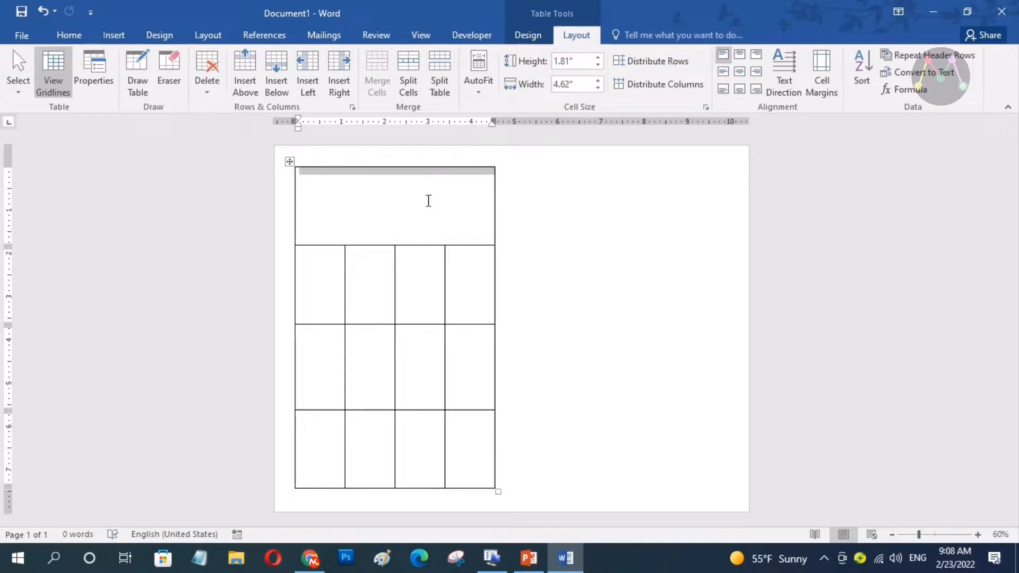
pyautogui.click(428, 202)
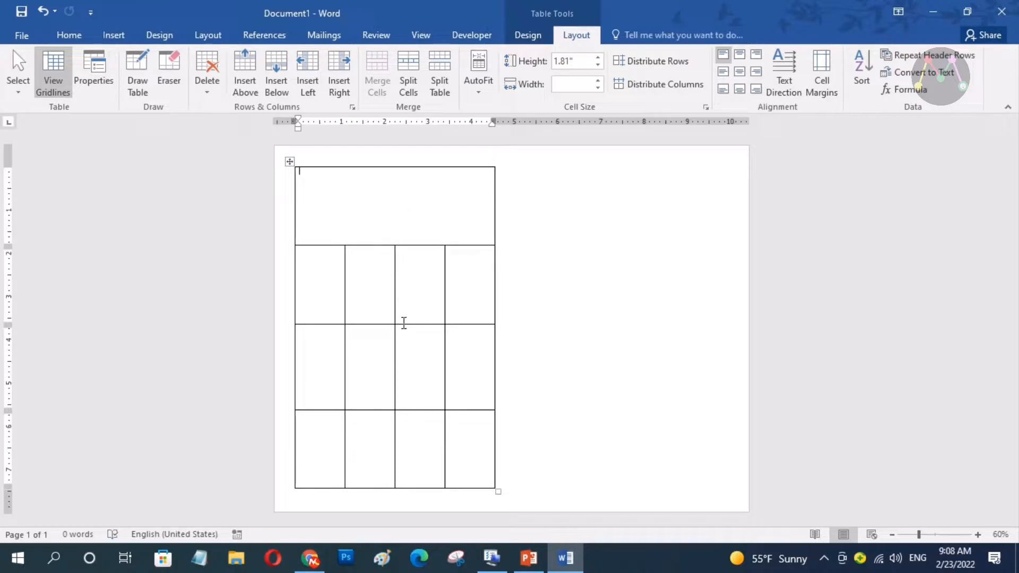
# Make the second row a thin header, lengthen the item row, and merge the bottom row
pyautogui.moveTo(403, 324); pyautogui.dragTo(404, 265)
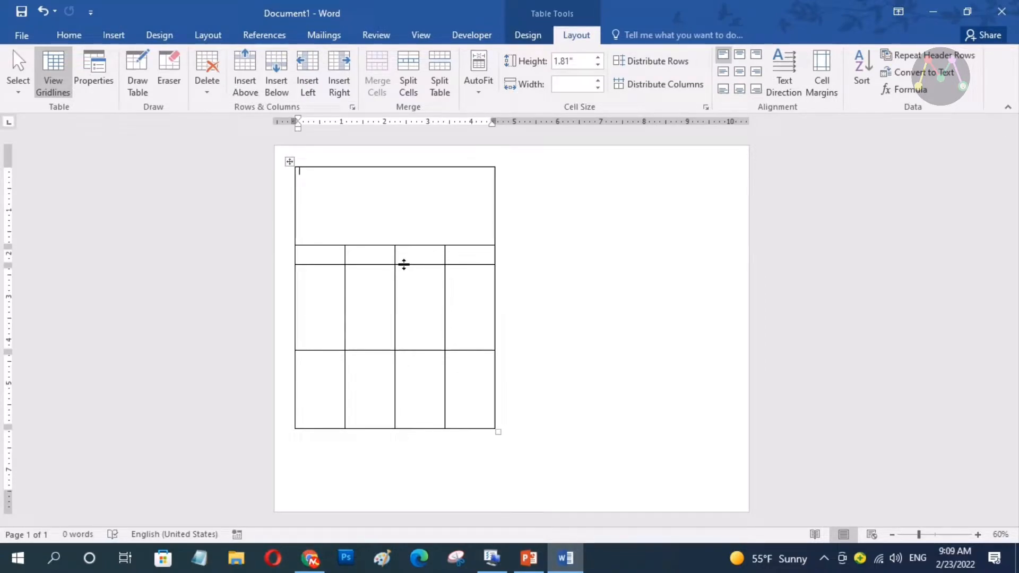
pyautogui.moveTo(415, 428); pyautogui.dragTo(416, 487)
pyautogui.moveTo(419, 351); pyautogui.dragTo(418, 458)
pyautogui.moveTo(418, 477); pyautogui.dragTo(417, 488)
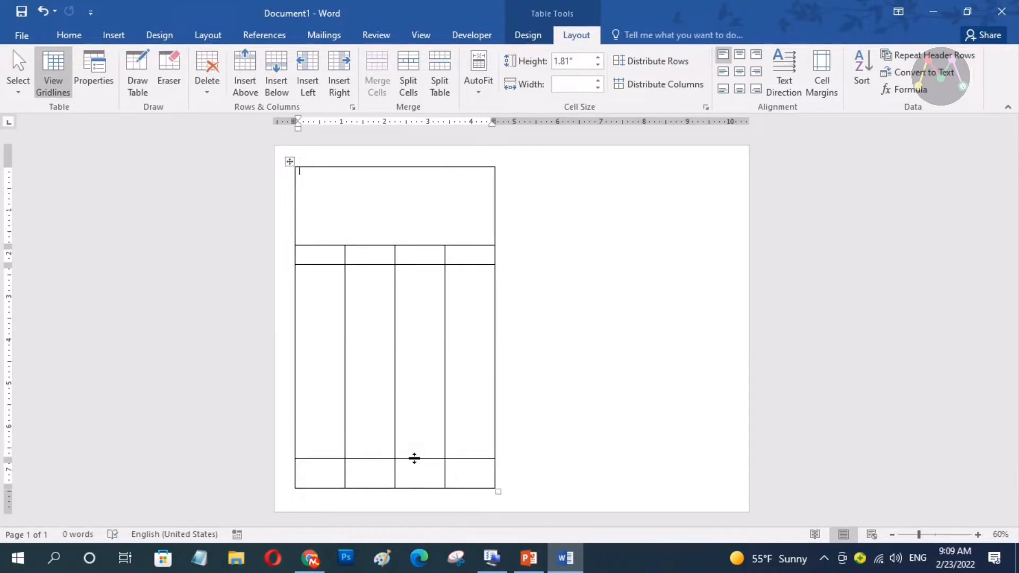
pyautogui.moveTo(321, 472); pyautogui.dragTo(465, 476)
pyautogui.click(380, 89)
pyautogui.click(441, 476)
# Narrow the second column and widen the third column
pyautogui.moveTo(445, 340); pyautogui.dragTo(460, 339)
pyautogui.moveTo(395, 295); pyautogui.dragTo(354, 262)
pyautogui.scroll(3, 448, 202)
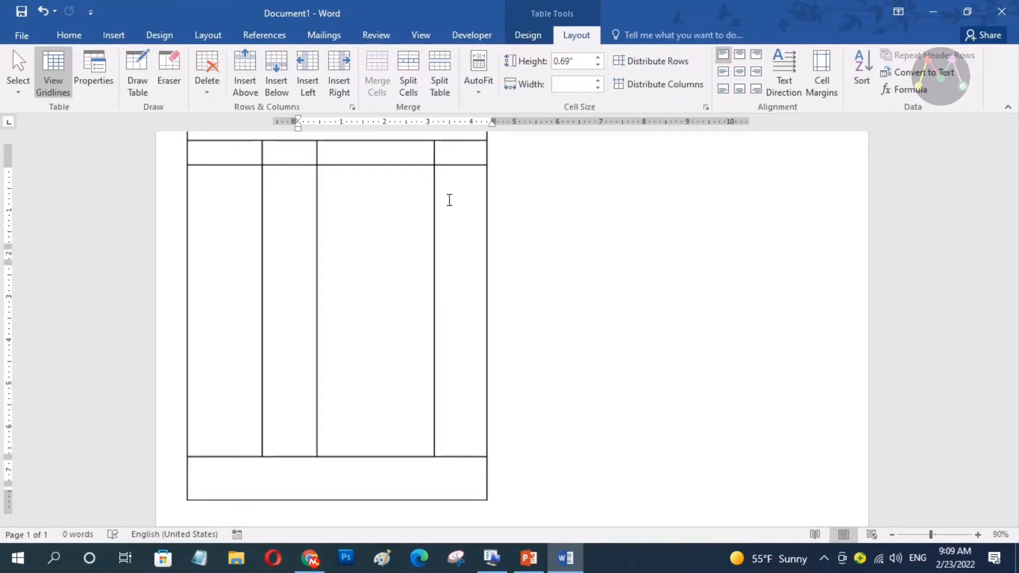
pyautogui.scroll(3, 275, 266)
pyautogui.scroll(5, 284, 285)
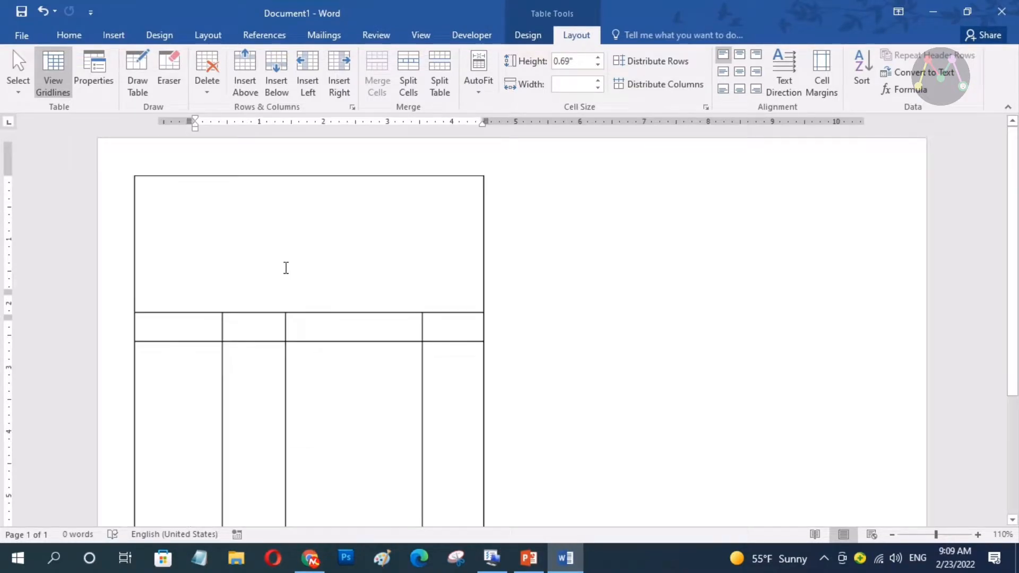
pyautogui.click(292, 196)
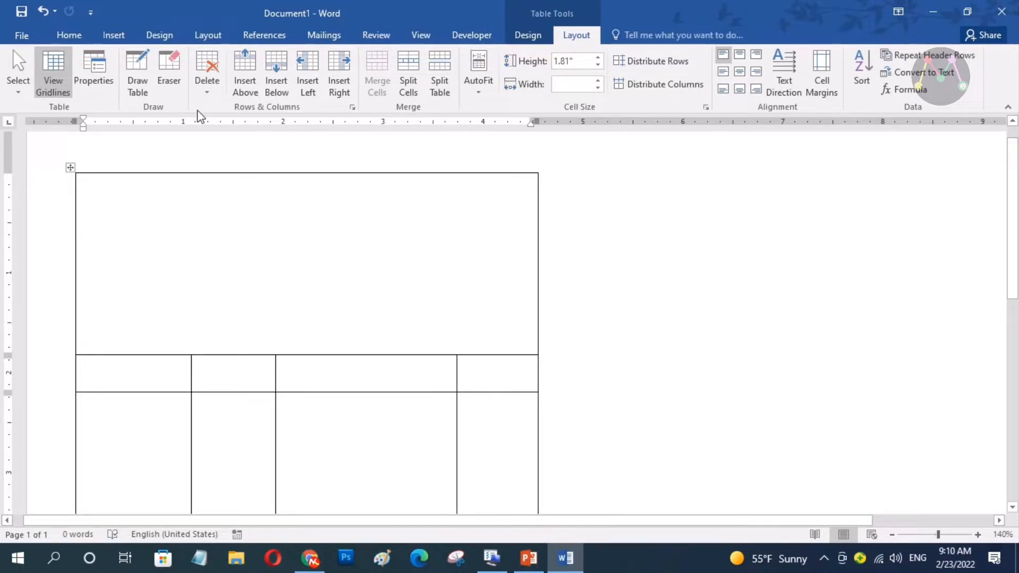
# Type the centred title 'Swarakha Krishi Firm' and change it to UPPERCASE
pyautogui.click(73, 39)
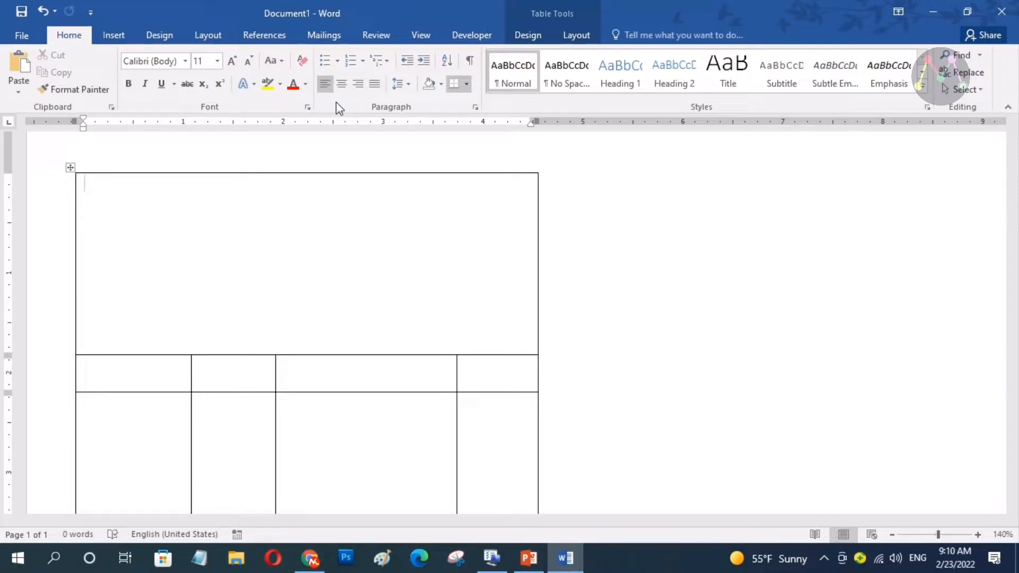
pyautogui.click(339, 83)
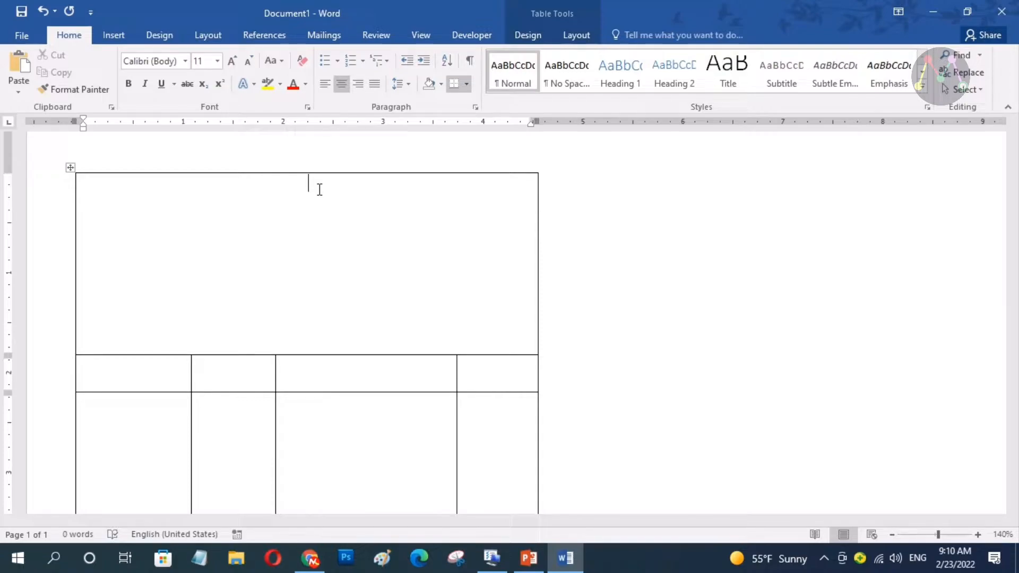
pyautogui.write('Swarakha Krishi Firm')
pyautogui.moveTo(371, 185); pyautogui.dragTo(253, 187)
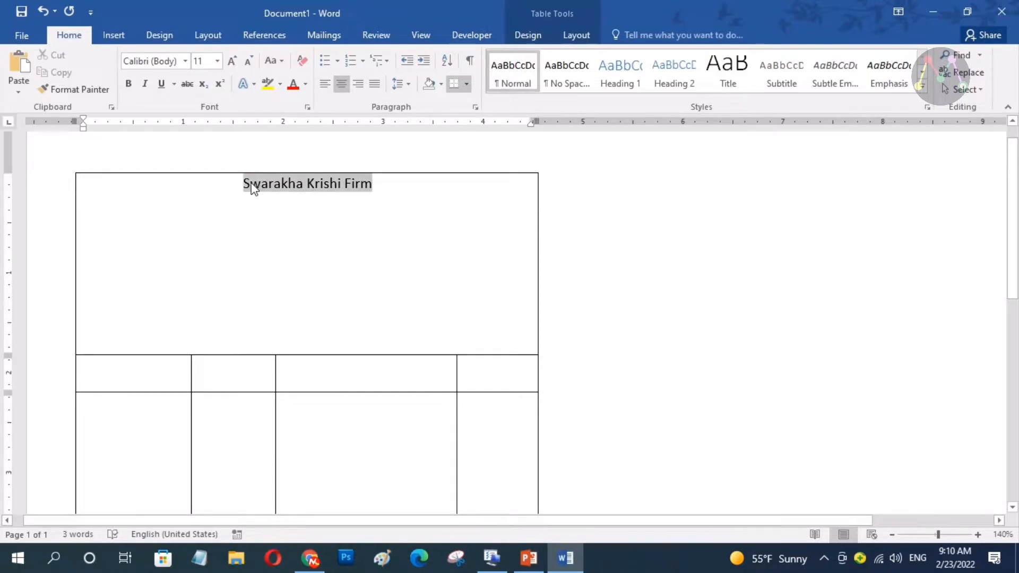
pyautogui.click(271, 62)
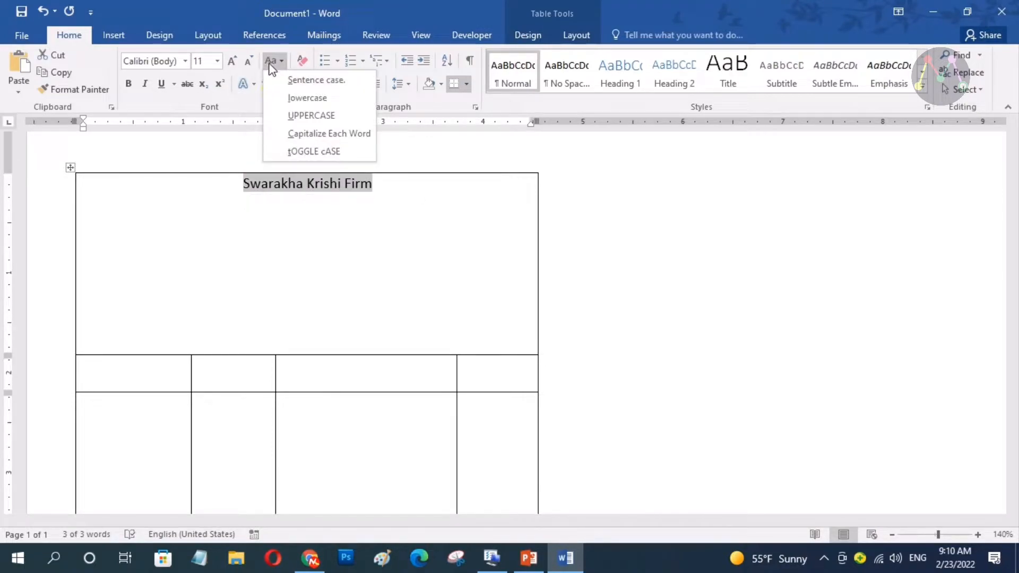
pyautogui.click(314, 117)
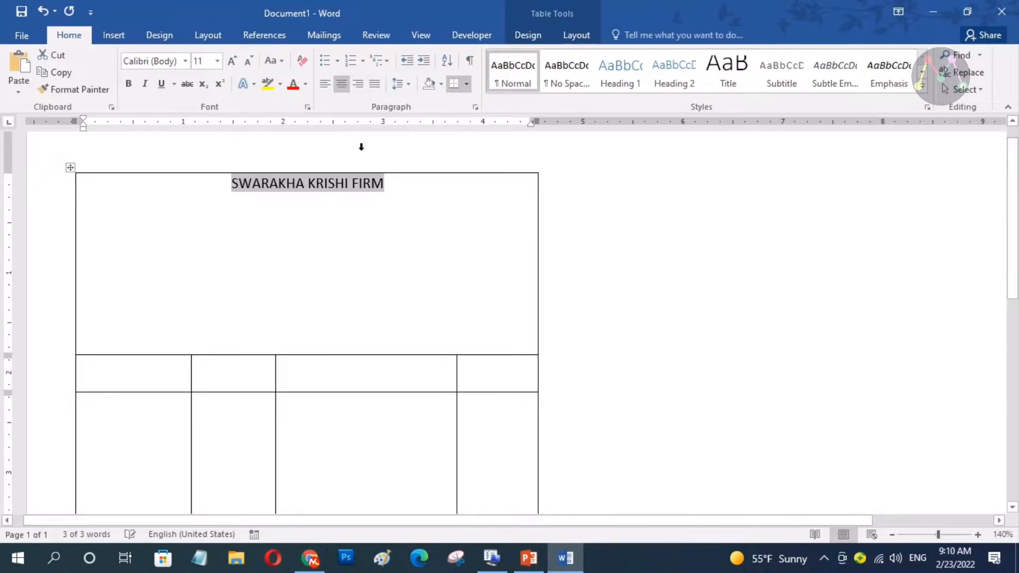
pyautogui.click(395, 191)
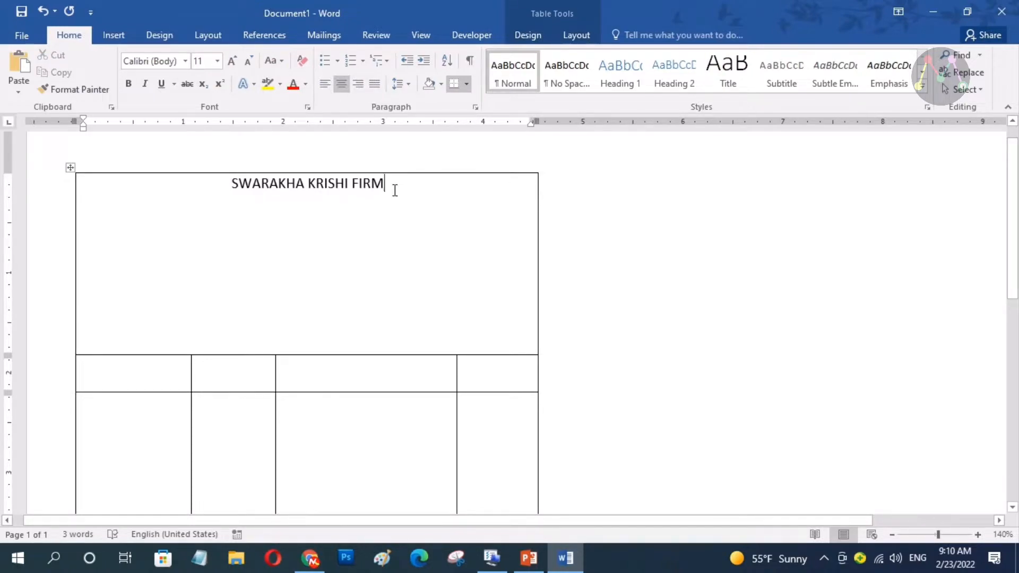
# Add the address lines 'Temkemaiyung-7' and 'Kot, Dipsha, Bhojpur Nepal' beneath the title
pyautogui.press('Return')
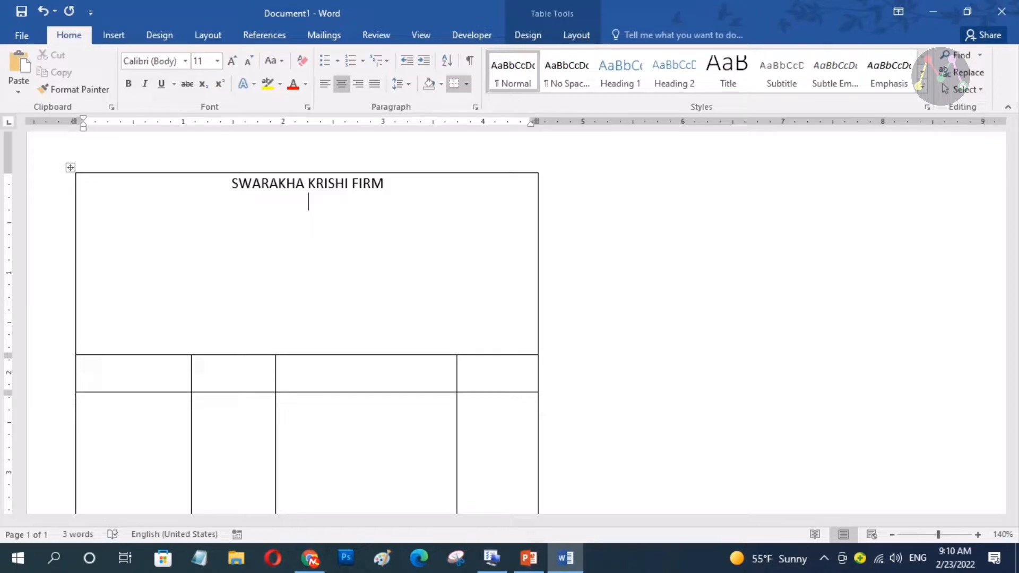
pyautogui.write('Temkemaiyung-7,')
pyautogui.press('BackSpace')
pyautogui.press('BackSpace')
pyautogui.press('Return')
pyautogui.write('Kot, Dipsha, Bhojpur Nepal')
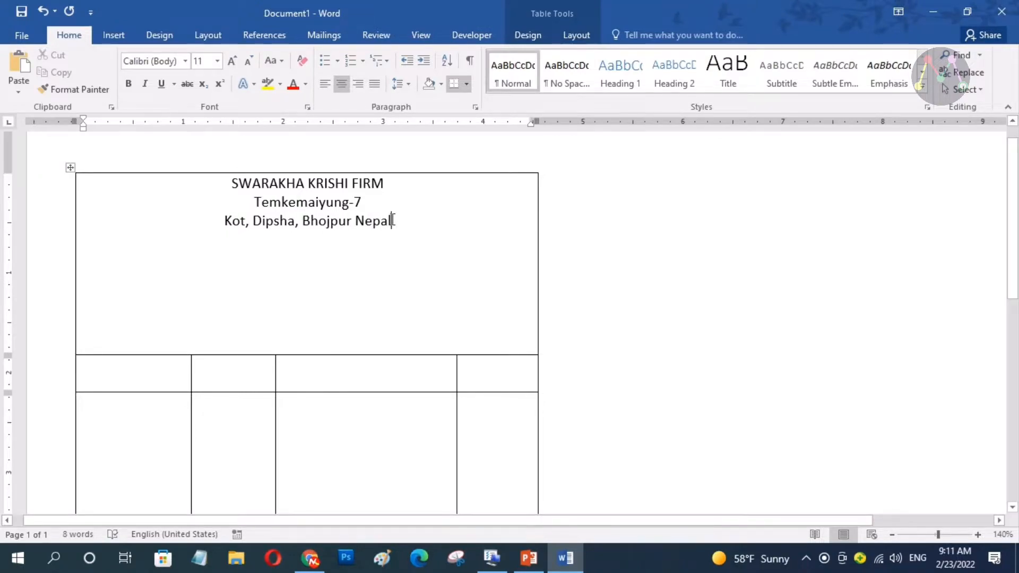
# Enlarge the SWARAKHA KRISHI FIRM title to 24 pt
pyautogui.moveTo(391, 183); pyautogui.dragTo(271, 186)
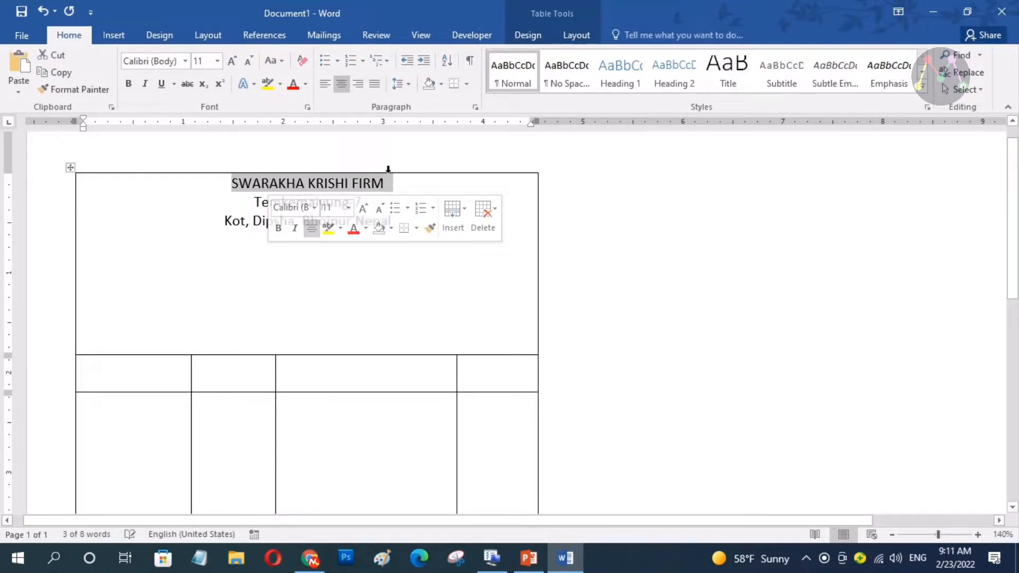
pyautogui.click(363, 208)
pyautogui.click(363, 208)
pyautogui.click(363, 208)
pyautogui.click(364, 208)
pyautogui.click(363, 208)
pyautogui.click(363, 208)
pyautogui.click(363, 208)
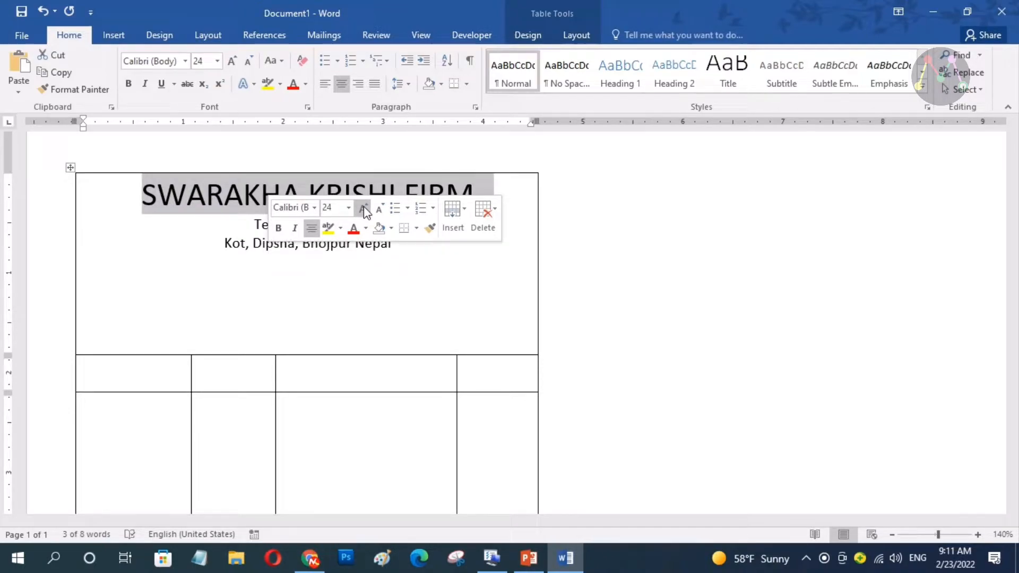
pyautogui.click(403, 249)
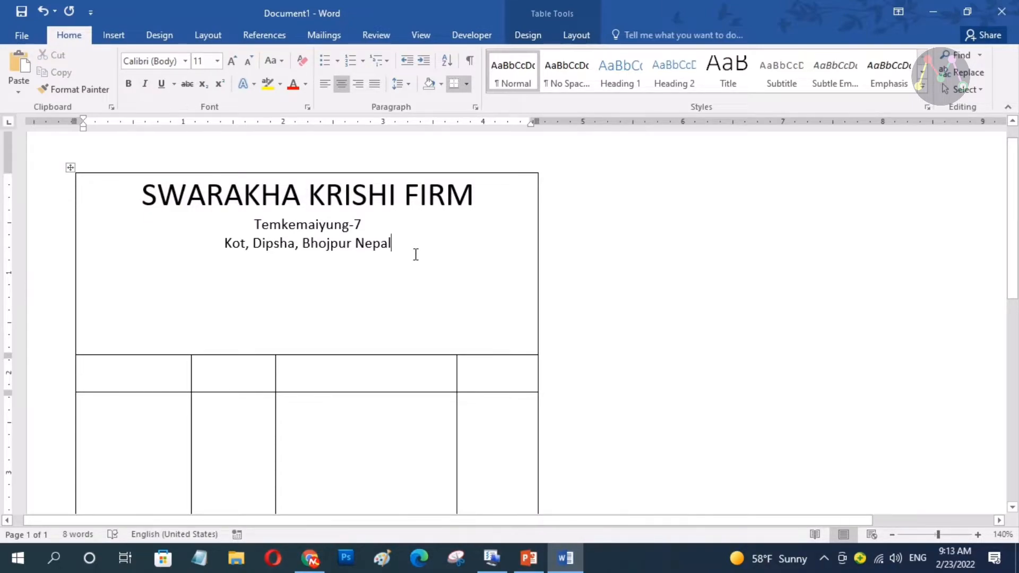
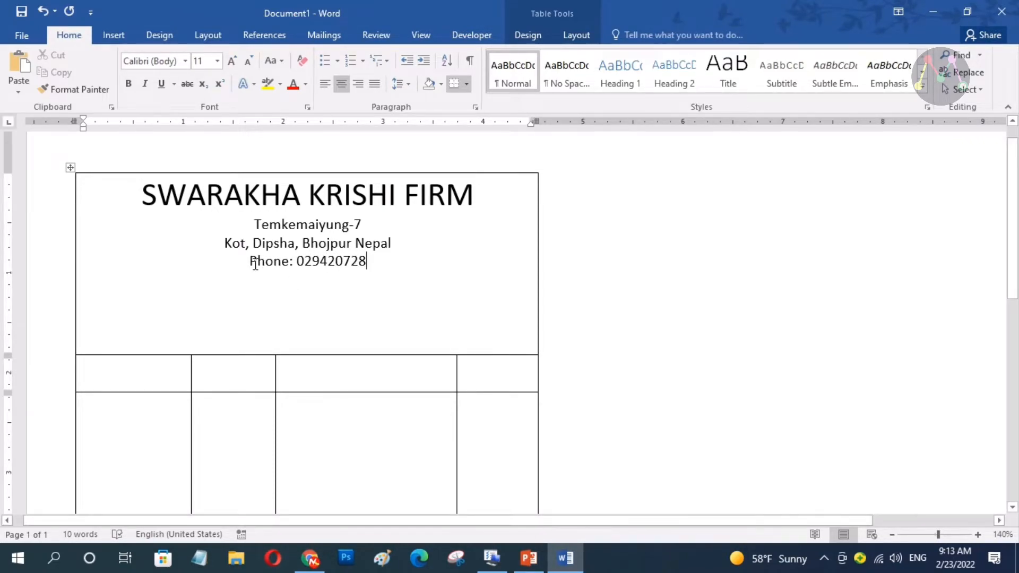
# Add the firm's phone number line, then a left-aligned 'Regd No.: xxxx' line
pyautogui.press('Return')
pyautogui.click(323, 88)
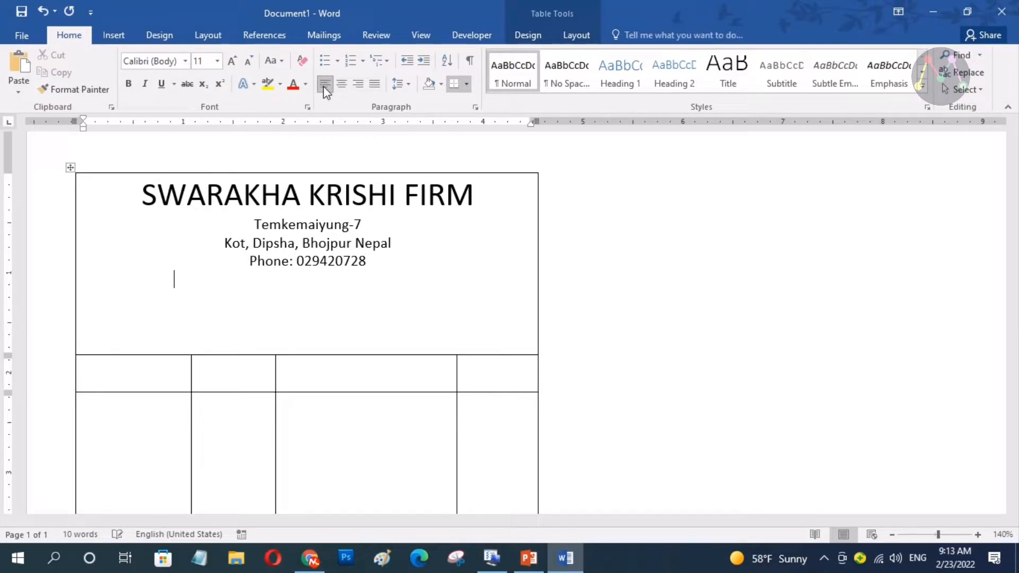
pyautogui.write('Rege')
pyautogui.press('BackSpace')
pyautogui.write('f')
pyautogui.write('d No.')
pyautogui.write(': ')
pyautogui.write('xxx')
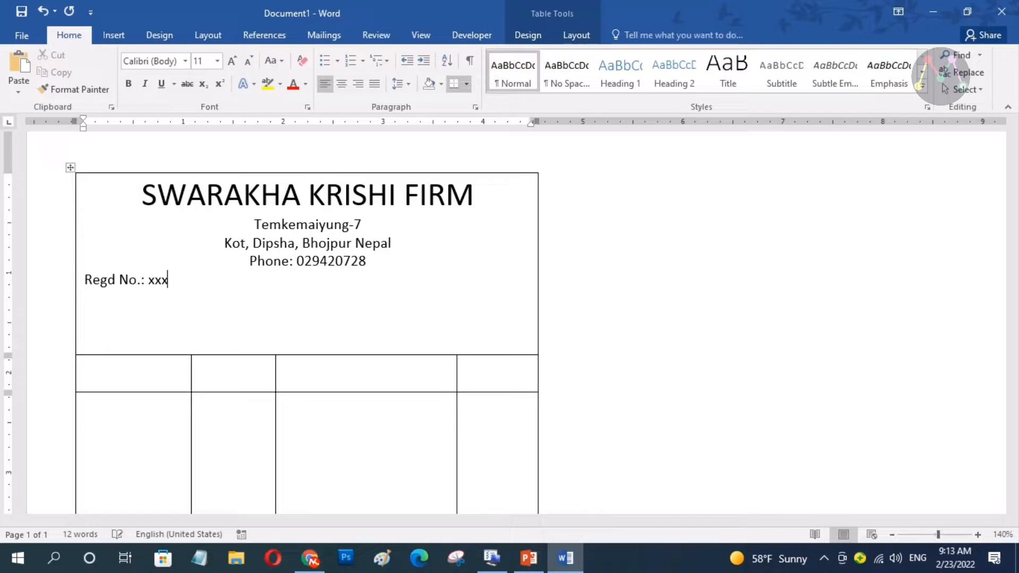
pyautogui.write('x')
# Add 'Date:xx/xx/xx' at the right of the Regd No. line and 'Bill No.: xxx' below it
pyautogui.press('Tab')
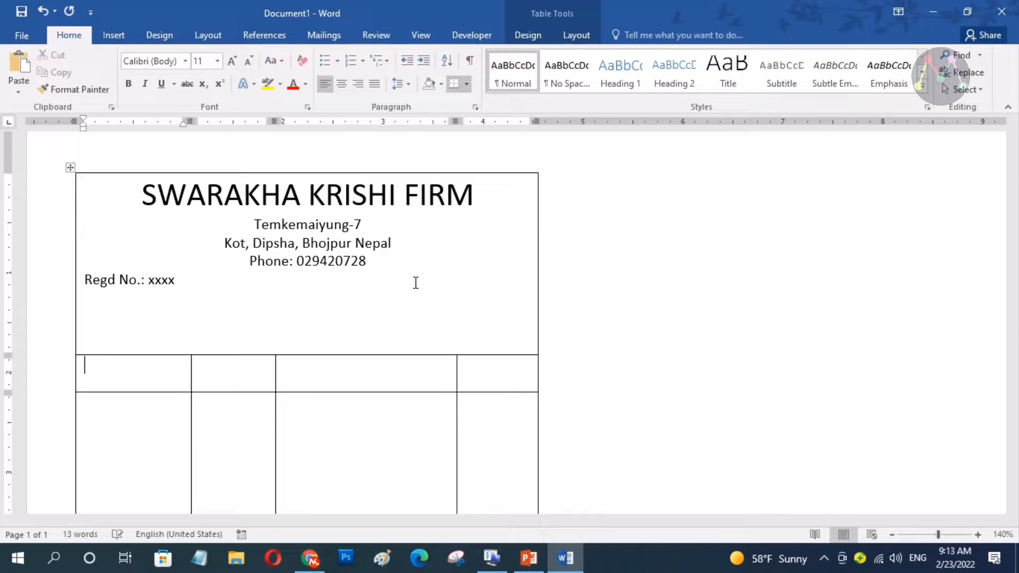
pyautogui.click(396, 298)
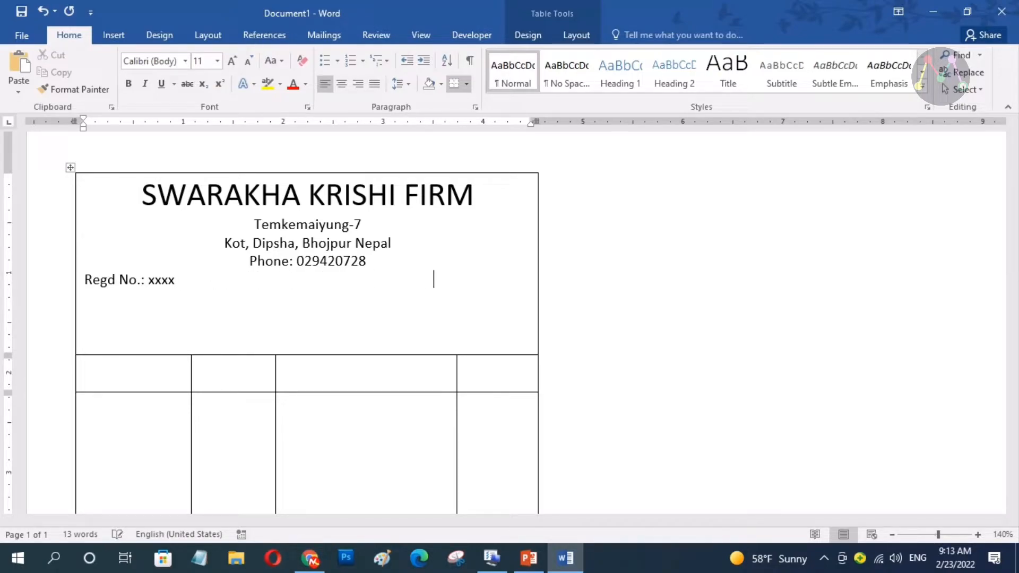
pyautogui.press('BackSpace')
pyautogui.press('BackSpace')
pyautogui.press('BackSpace')
pyautogui.write('Date:')
pyautogui.press('Left')
pyautogui.press('BackSpace')
pyautogui.press('BackSpace')
pyautogui.press('BackSpace')
pyautogui.press('BackSpace')
pyautogui.press('BackSpace')
pyautogui.press('End')
pyautogui.write('x/xx')
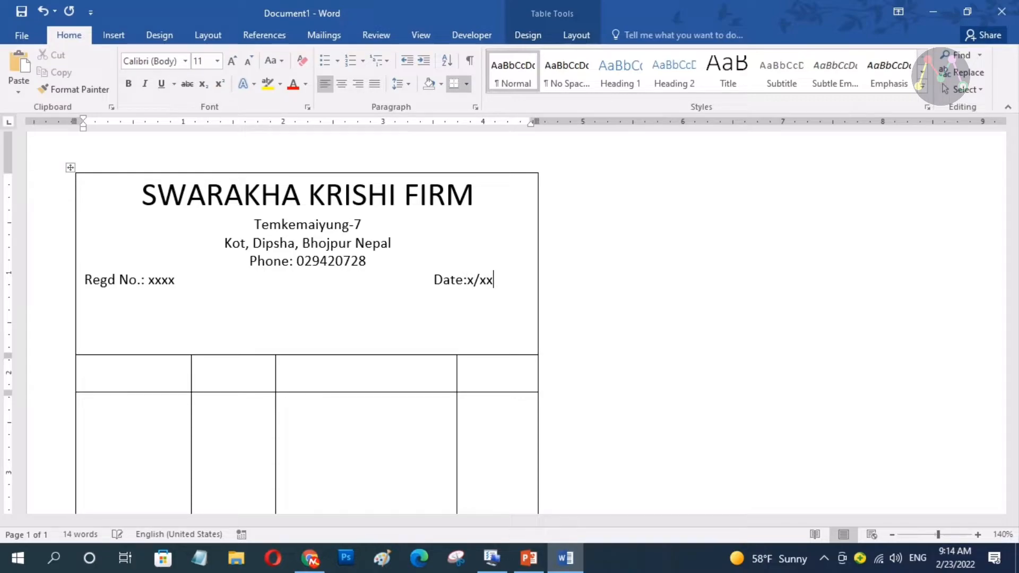
pyautogui.press('BackSpace')
pyautogui.press('BackSpace')
pyautogui.press('BackSpace')
pyautogui.write('x/x')
pyautogui.write('x/')
pyautogui.write('xx ')
pyautogui.write('Bil')
pyautogui.write('l')
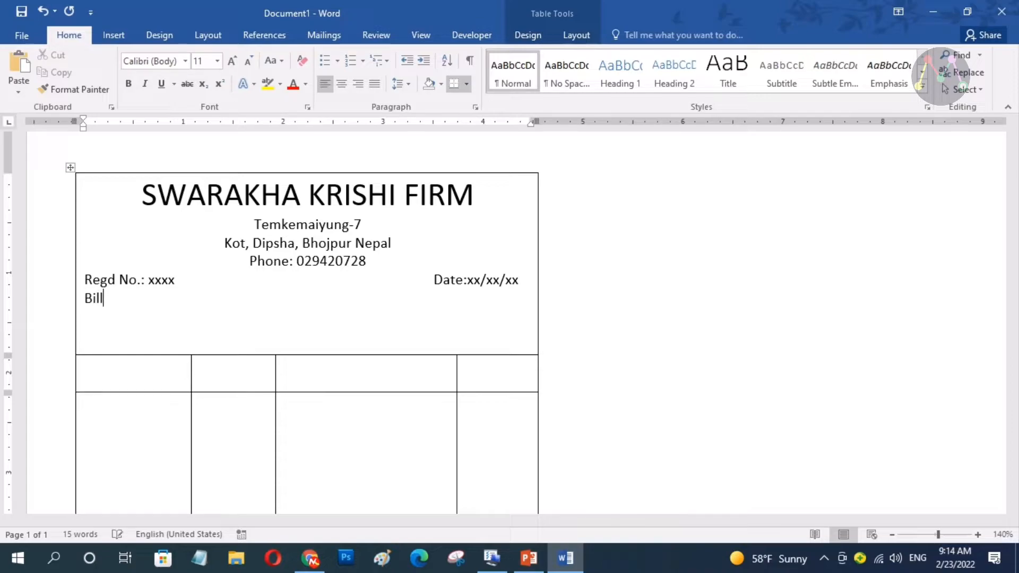
pyautogui.write(' No.: xxx')
# Shrink the phone line to 9 pt
pyautogui.moveTo(372, 262); pyautogui.dragTo(257, 261)
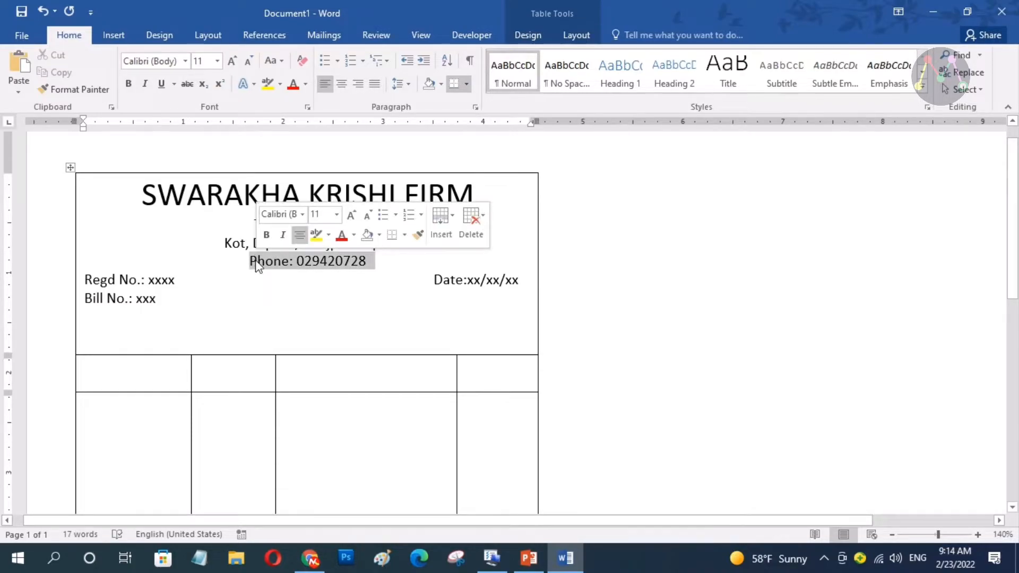
pyautogui.click(366, 214)
pyautogui.click(366, 215)
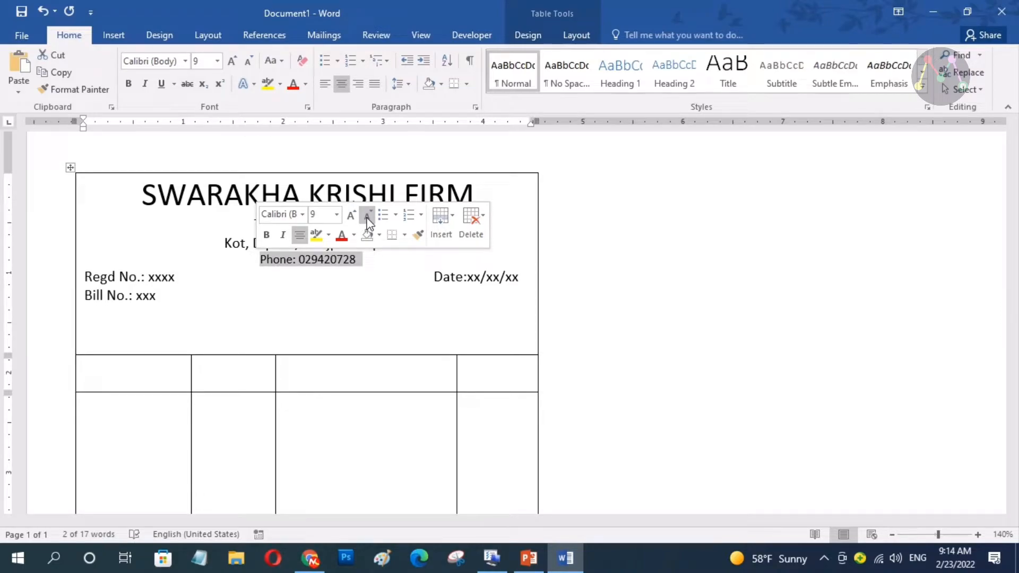
pyautogui.click(371, 286)
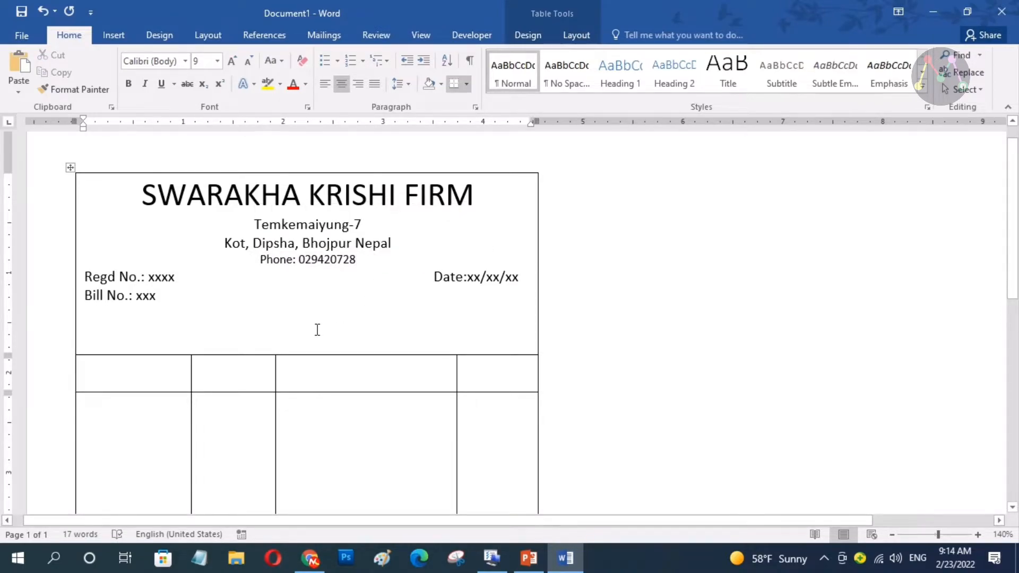
pyautogui.click(254, 317)
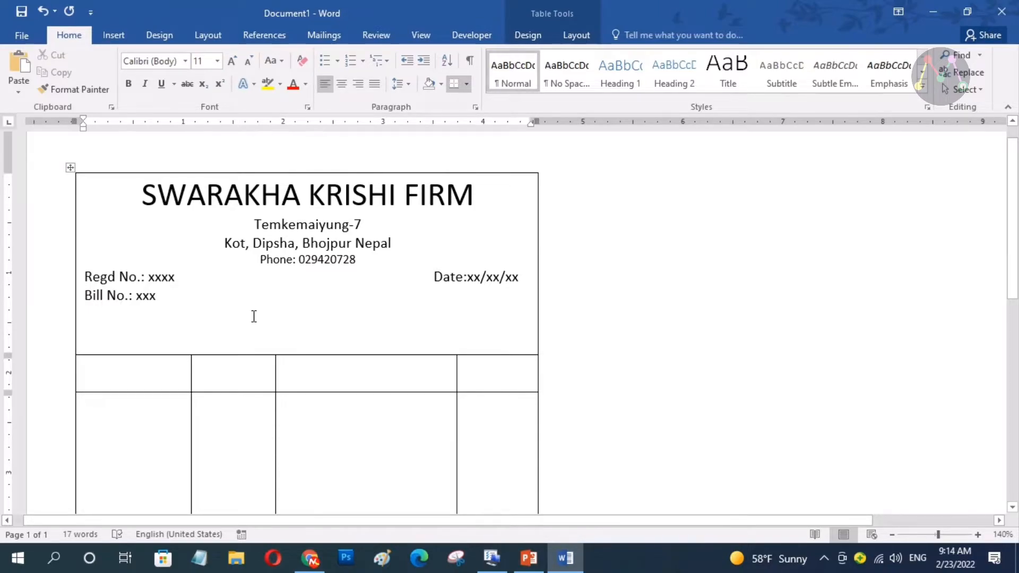
# Type 'CASH BILL' on a new centred line, make it bold and grow it to 14 pt
pyautogui.press('Return')
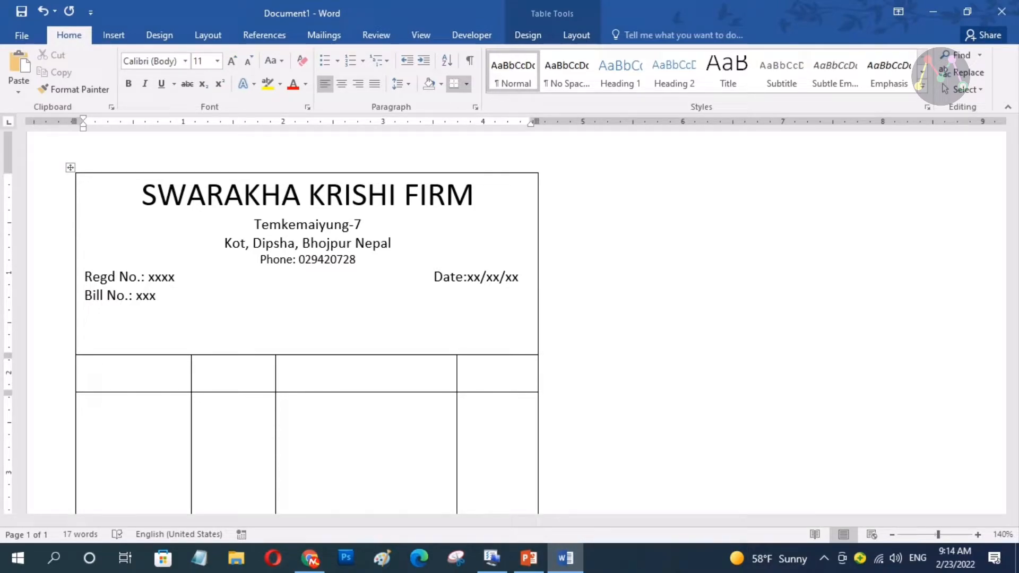
pyautogui.click(341, 83)
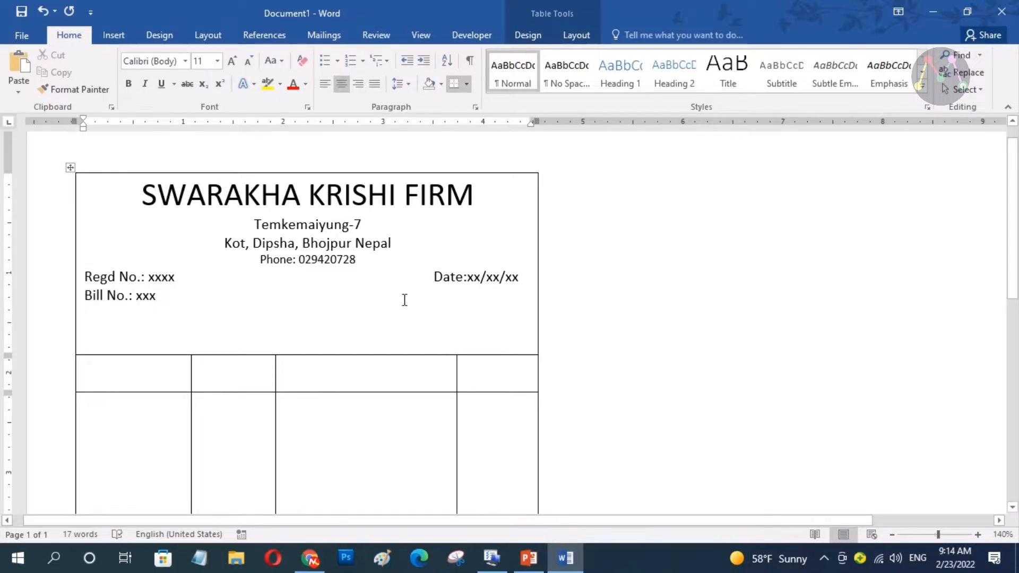
pyautogui.write('CASH')
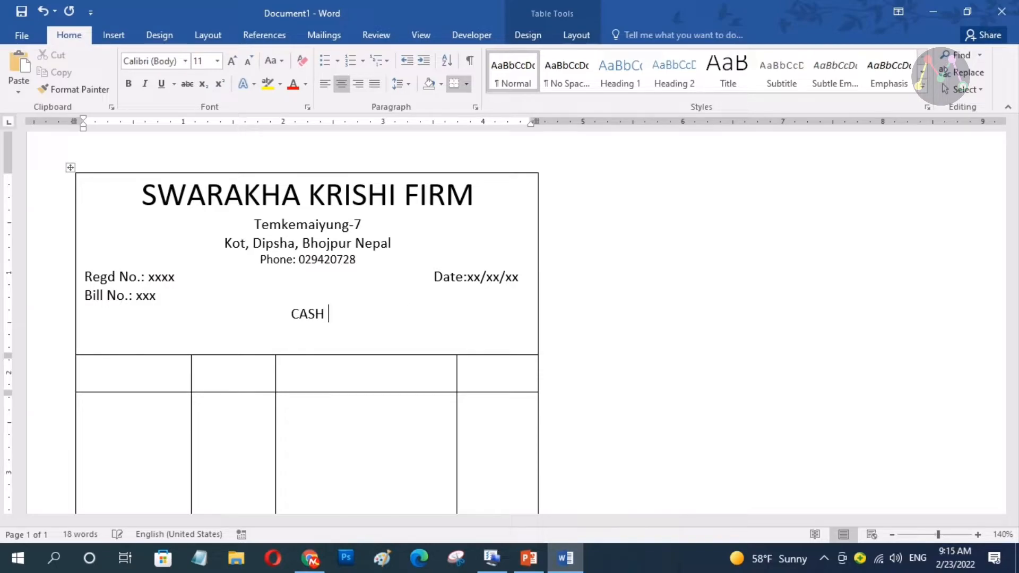
pyautogui.write(' BILL')
pyautogui.moveTo(347, 315); pyautogui.dragTo(276, 314)
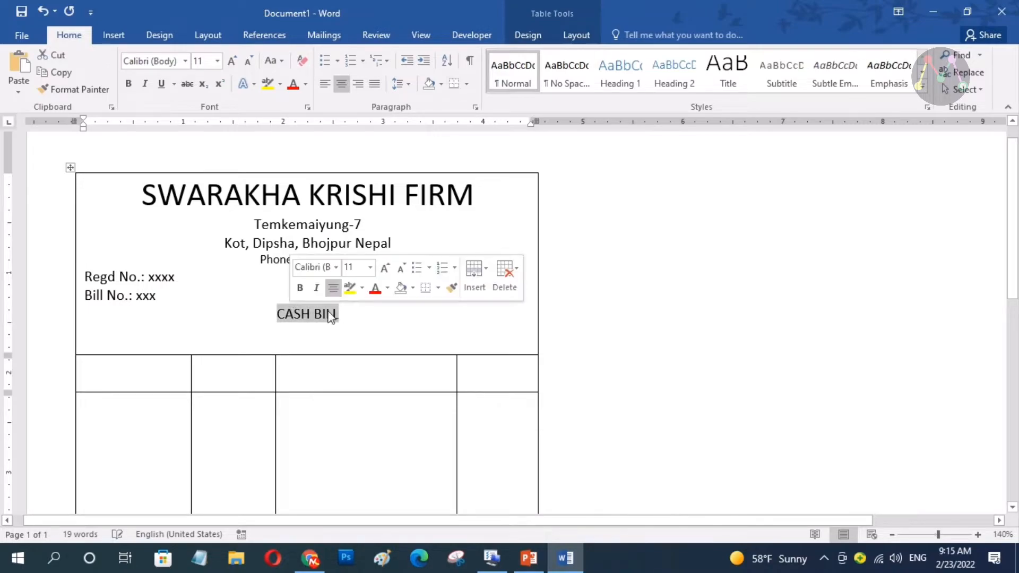
pyautogui.click(302, 290)
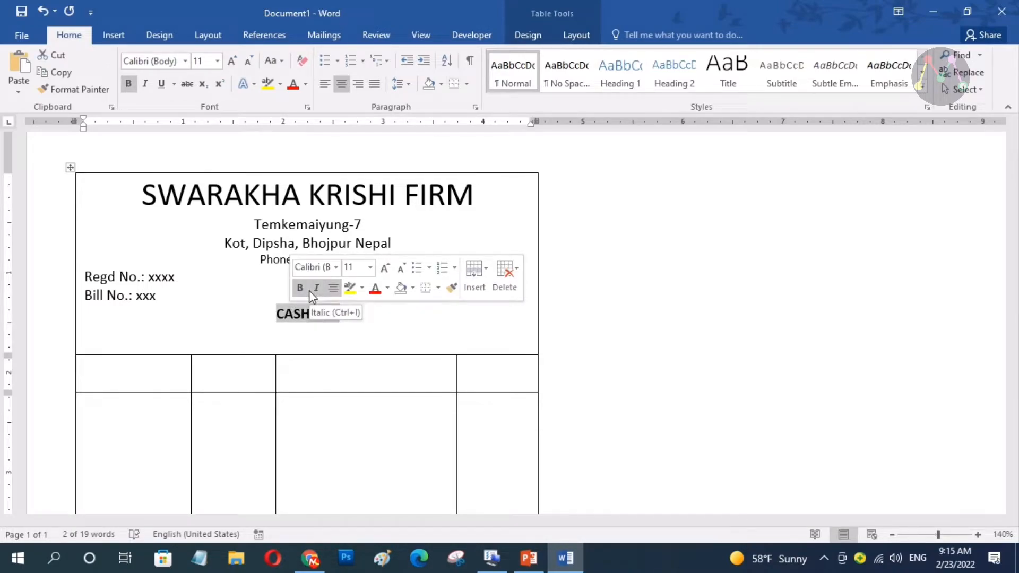
pyautogui.click(385, 268)
pyautogui.click(385, 268)
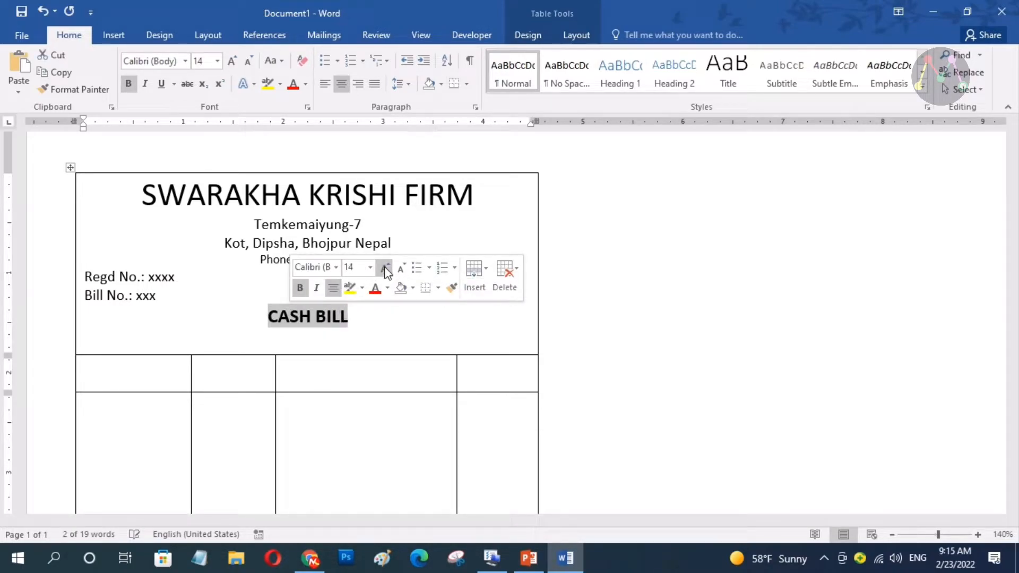
pyautogui.click(377, 322)
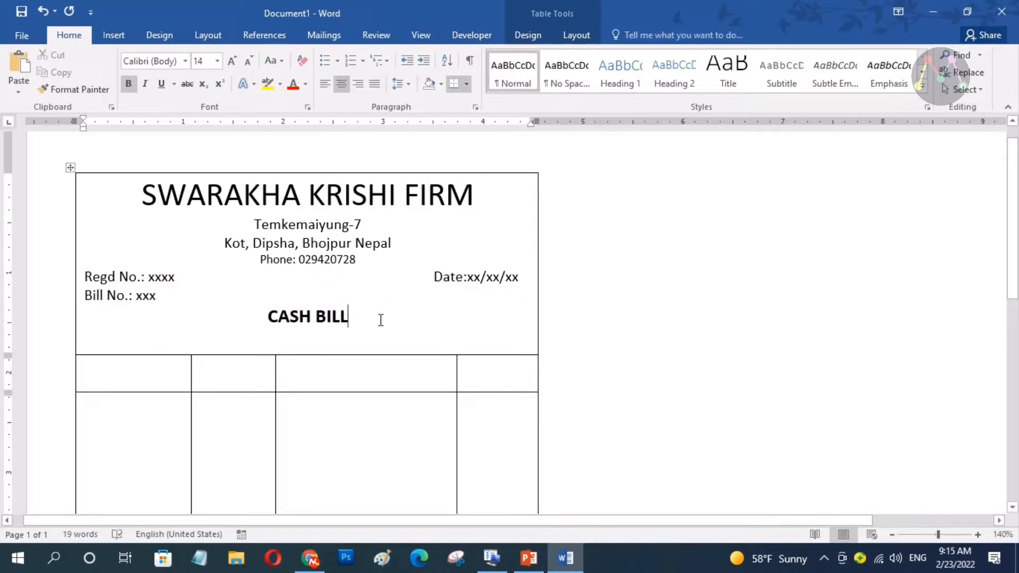
pyautogui.press('Return')
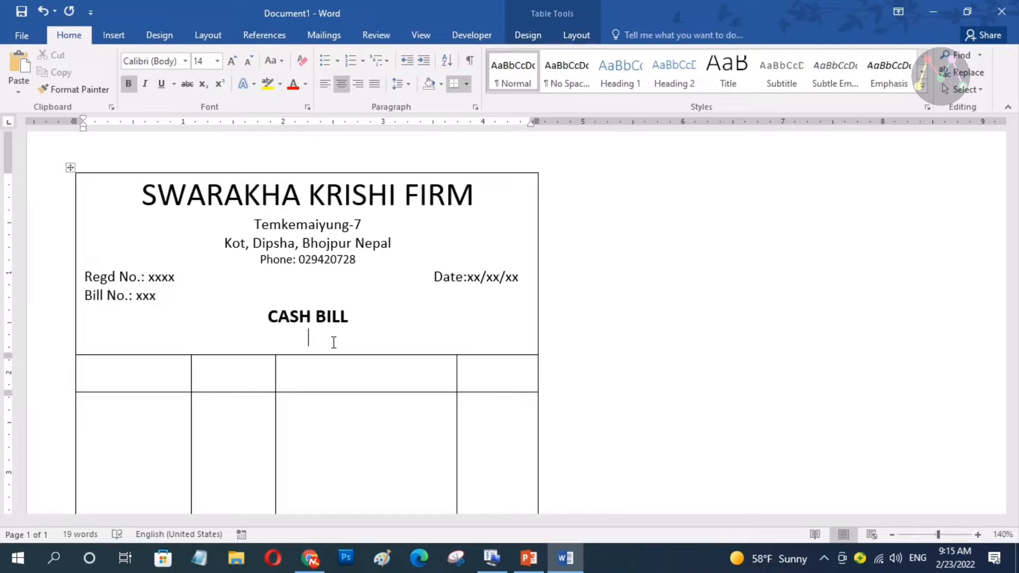
# Add a 'Thanks for' dotted line, formatted plain, 10 pt and left-aligned
pyautogui.write('Thanks')
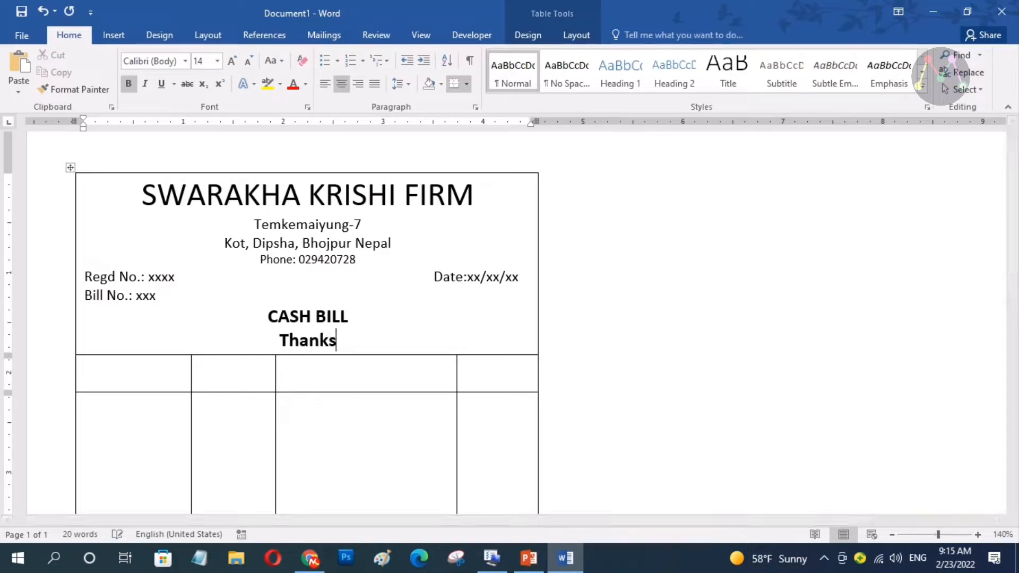
pyautogui.write(' for')
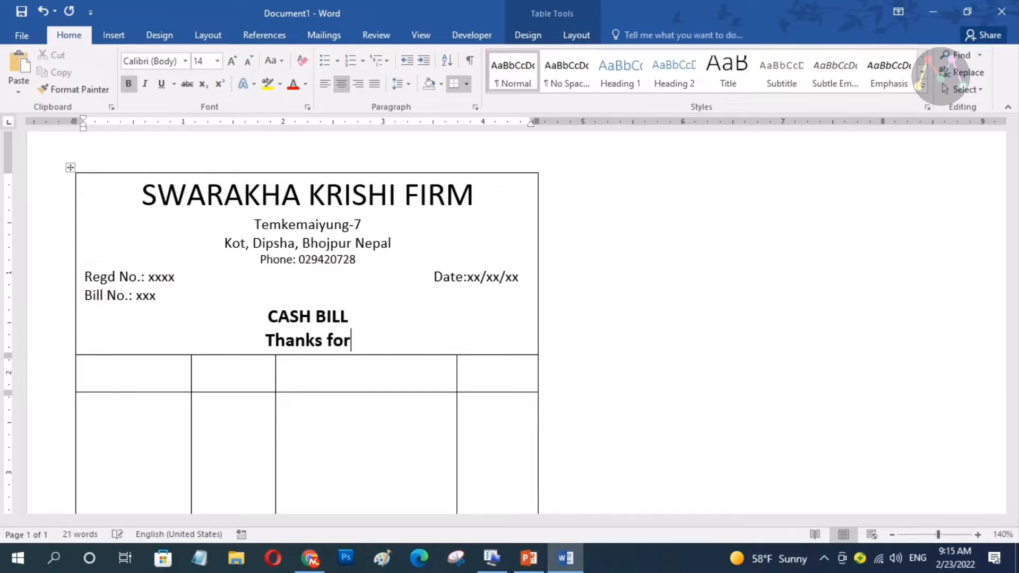
pyautogui.write(' .')
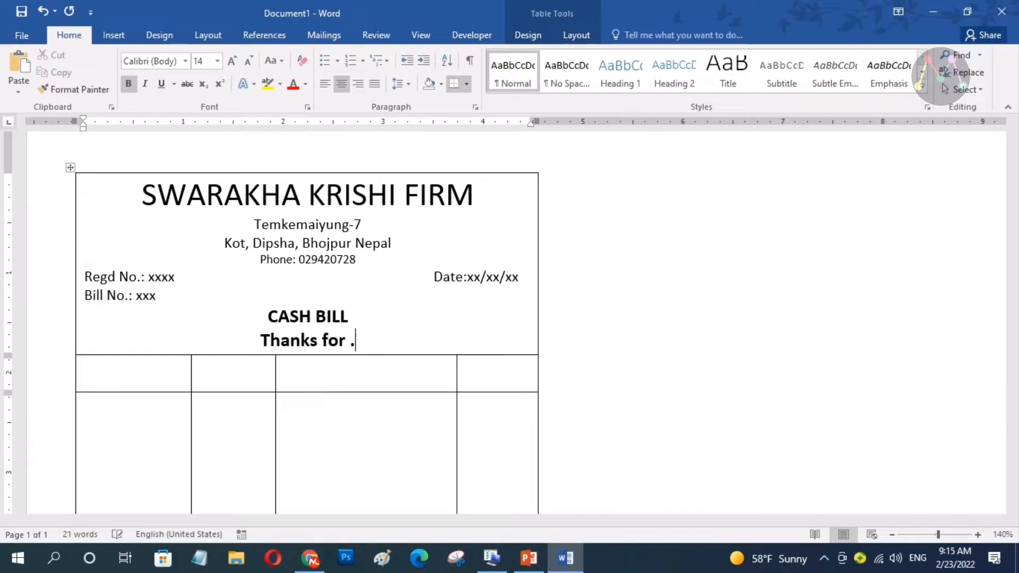
pyautogui.write('............................................')
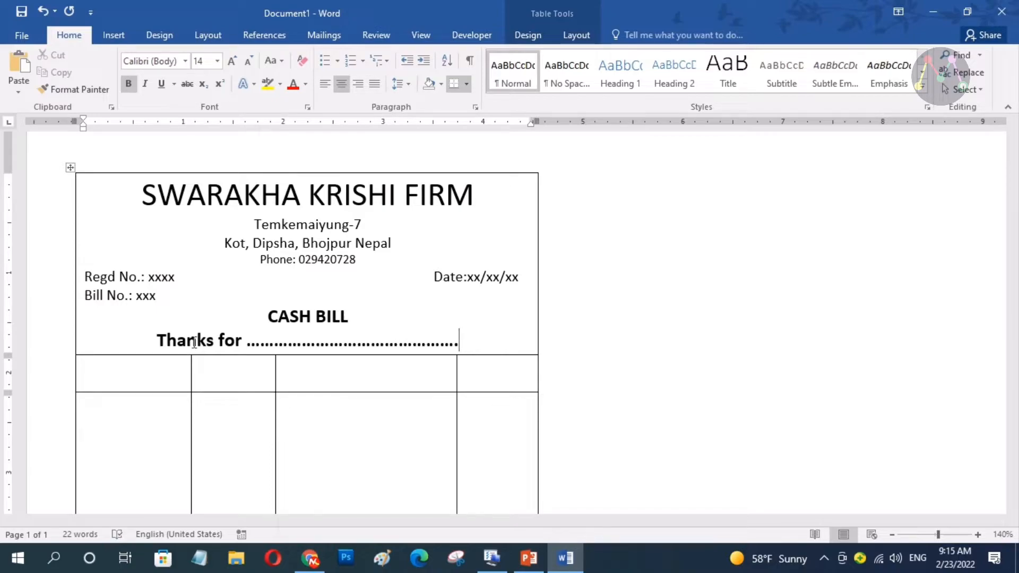
pyautogui.keyDown('shift'); pyautogui.click(157, 341); pyautogui.keyUp('shift')
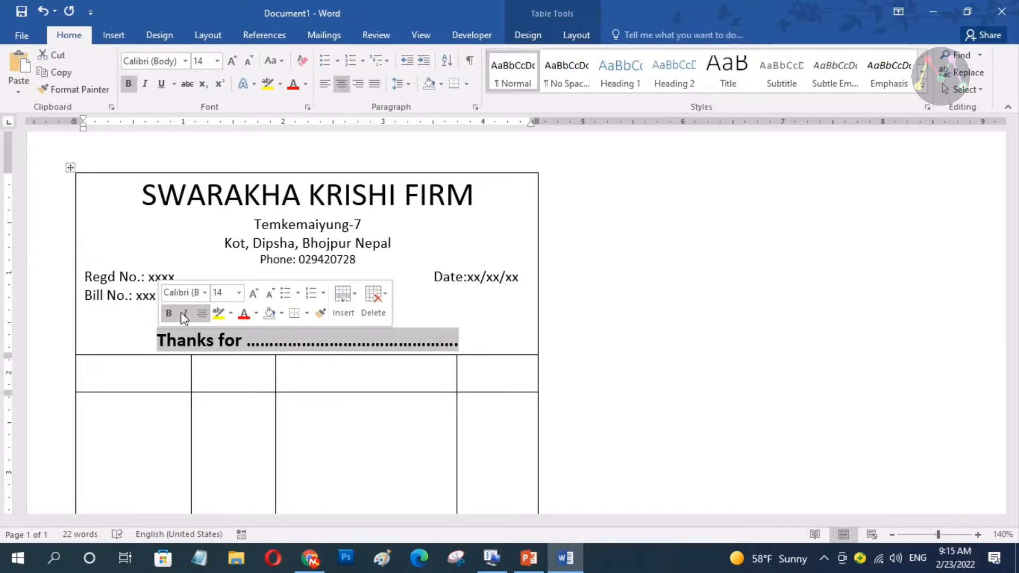
pyautogui.click(169, 312)
pyautogui.click(270, 293)
pyautogui.click(270, 293)
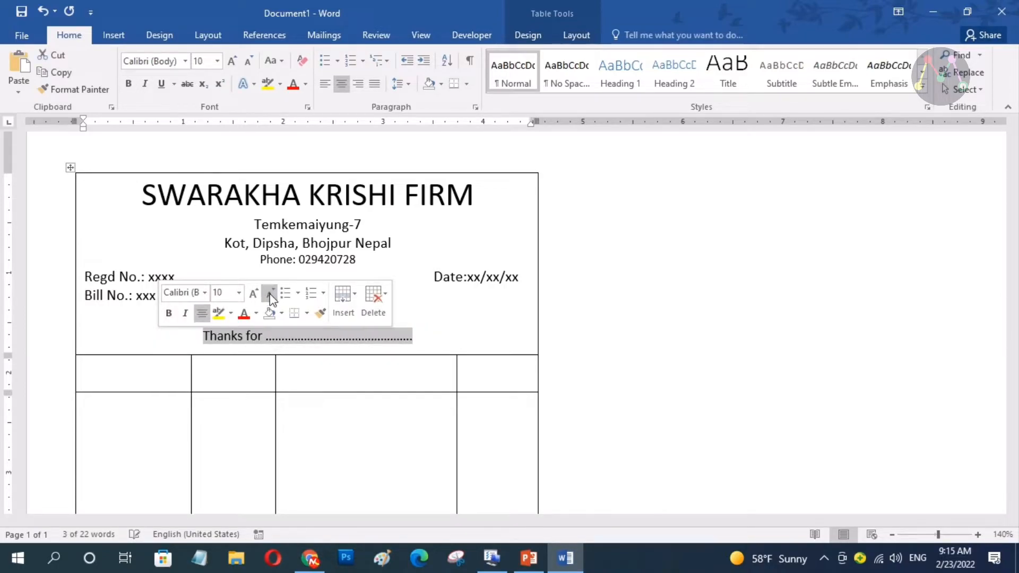
pyautogui.click(325, 83)
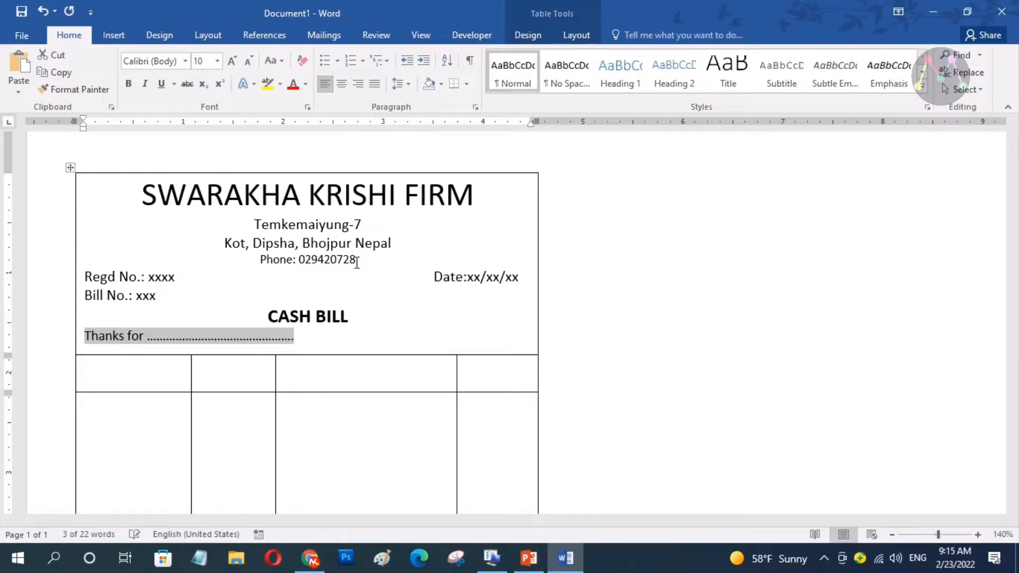
pyautogui.click(325, 338)
# Insert an empty line below CASH BILL and lengthen the 'Thanks for' dotted leader
pyautogui.click(370, 315)
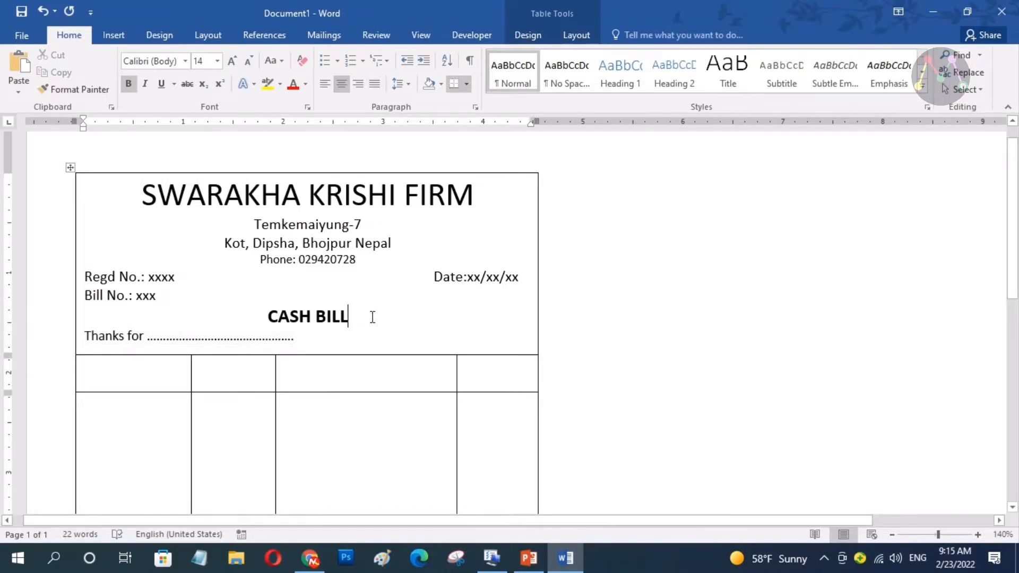
pyautogui.press('Return')
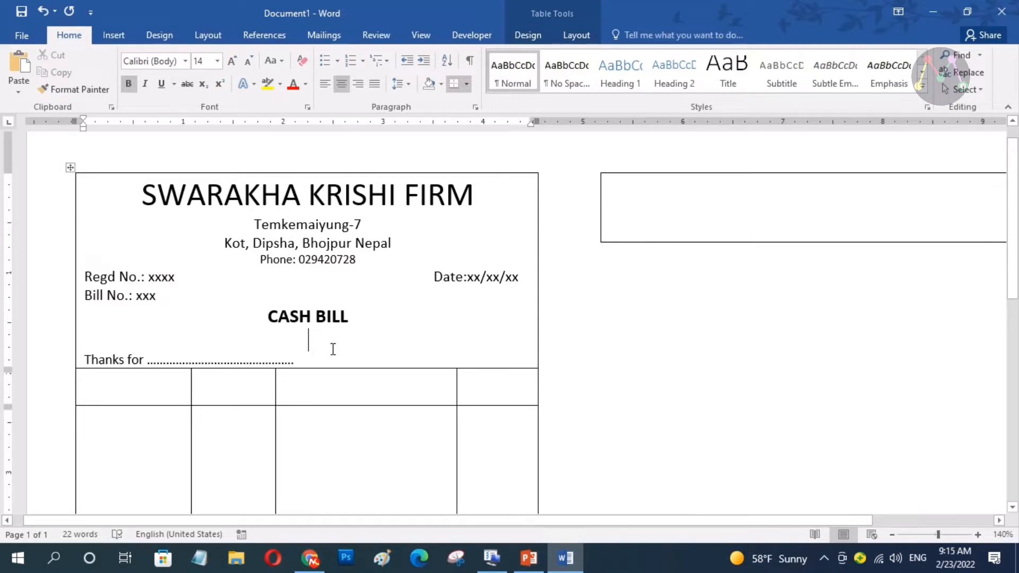
pyautogui.click(317, 361)
pyautogui.write('.................................................... .')
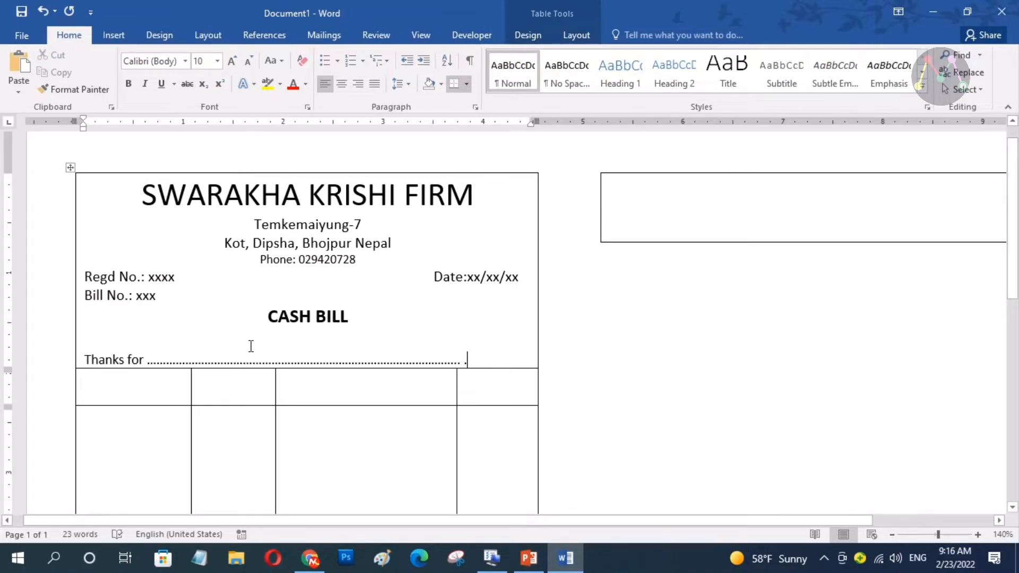
# Drag the border of the empty box right of the bill upward to remove it
pyautogui.scroll(-3, 513, 314)
pyautogui.scroll(4, 513, 315)
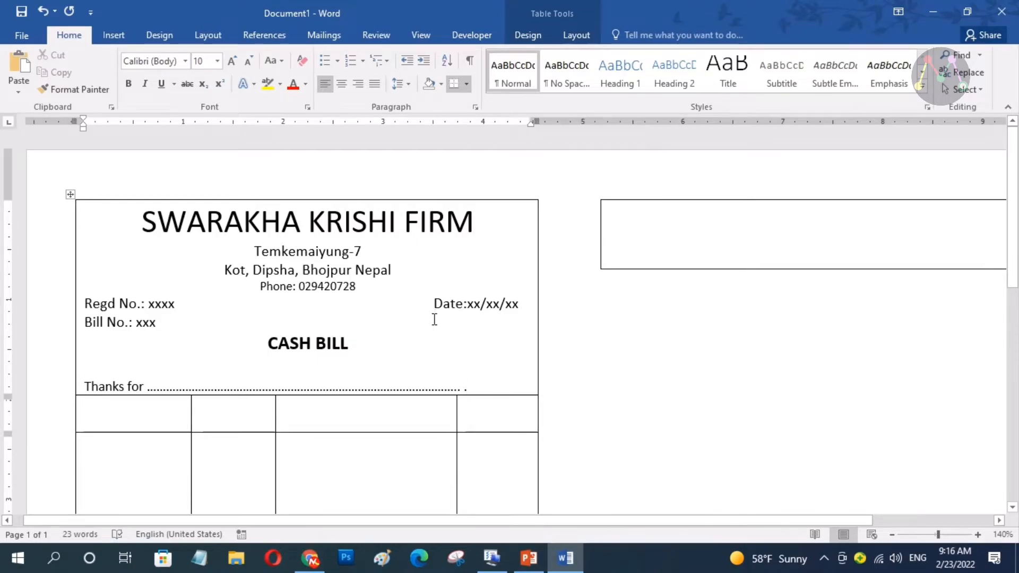
pyautogui.scroll(-2, 434, 319)
pyautogui.scroll(-1, 435, 319)
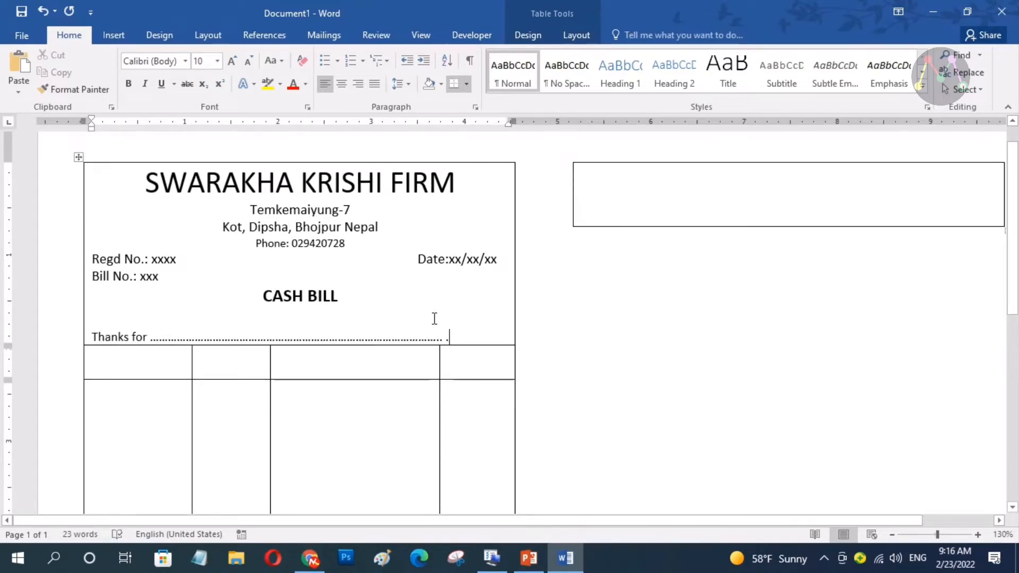
pyautogui.scroll(-8, 434, 319)
pyautogui.scroll(1, 372, 415)
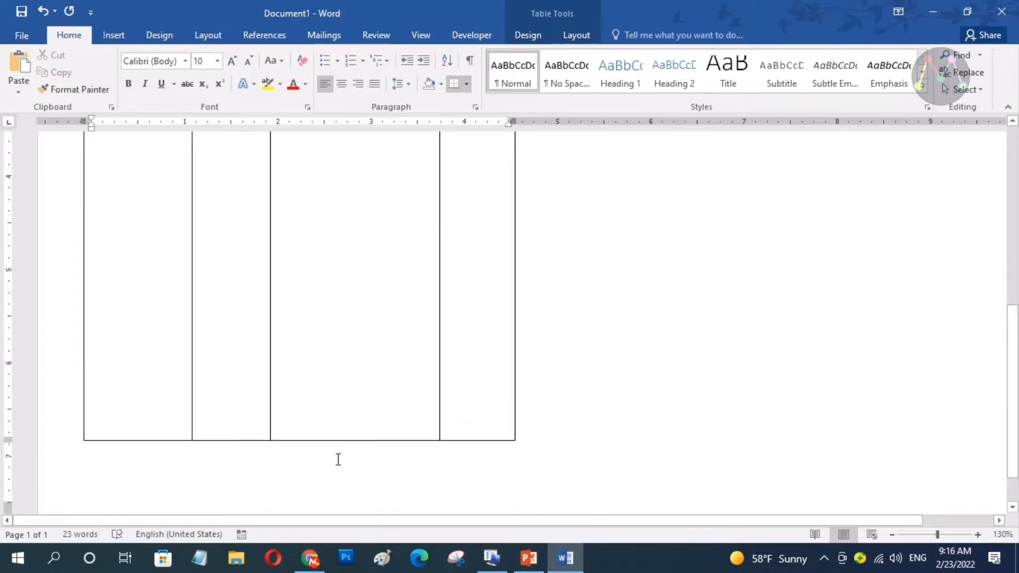
pyautogui.scroll(3, 376, 414)
pyautogui.scroll(8, 376, 414)
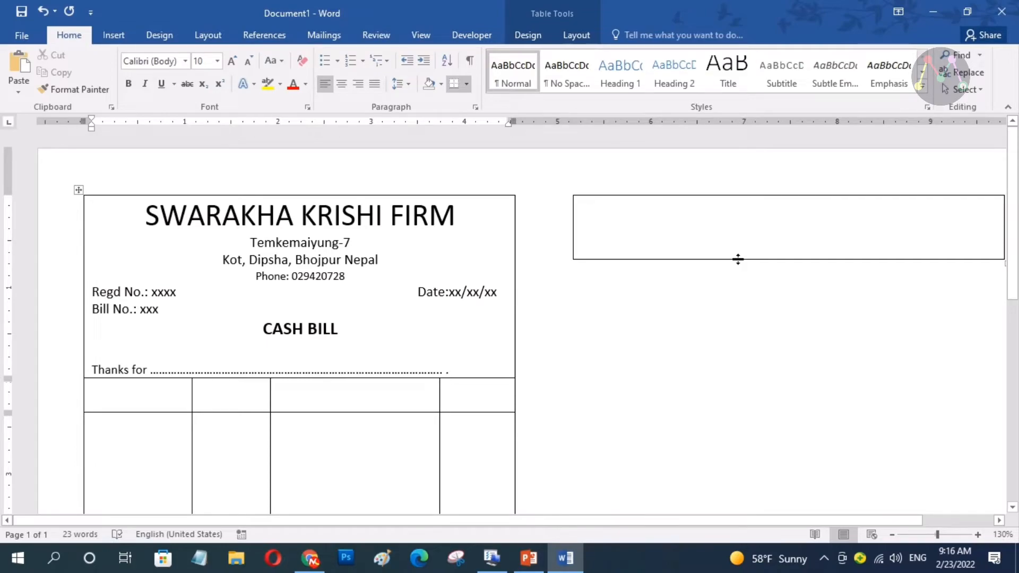
pyautogui.moveTo(737, 257); pyautogui.dragTo(740, 234)
pyautogui.scroll(-3, 369, 382)
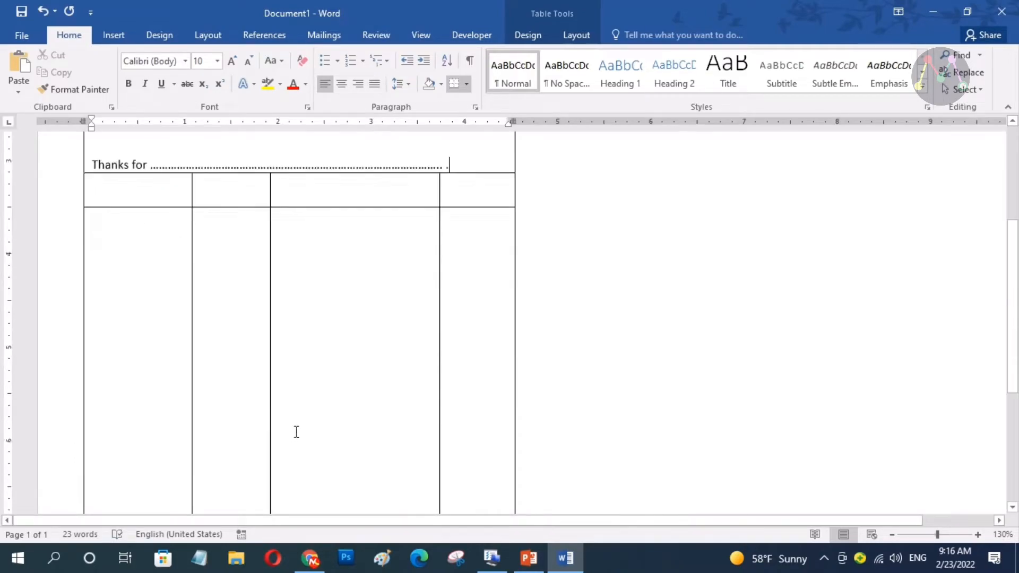
pyautogui.scroll(-6, 295, 434)
pyautogui.scroll(7, 299, 422)
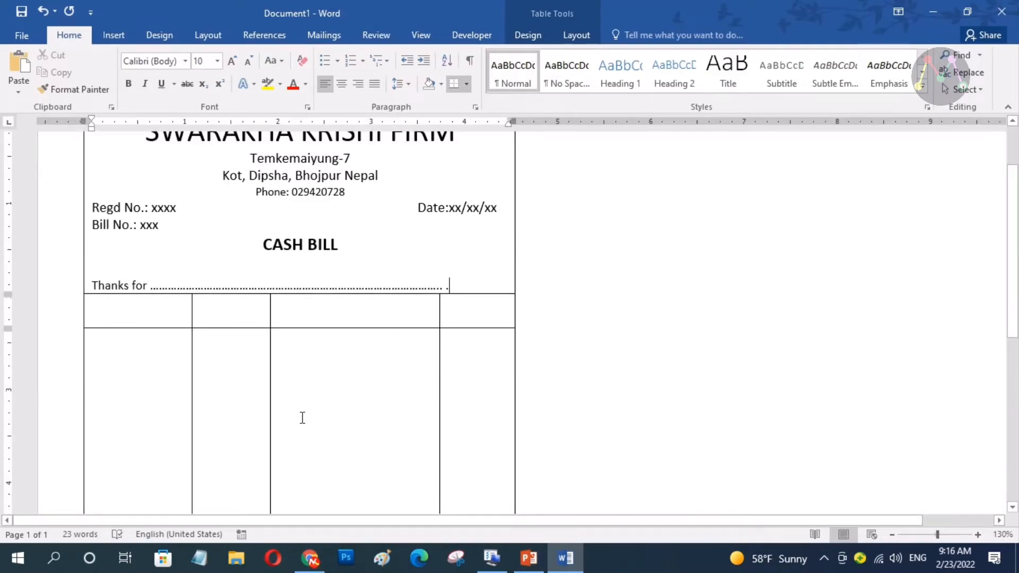
pyautogui.click(117, 314)
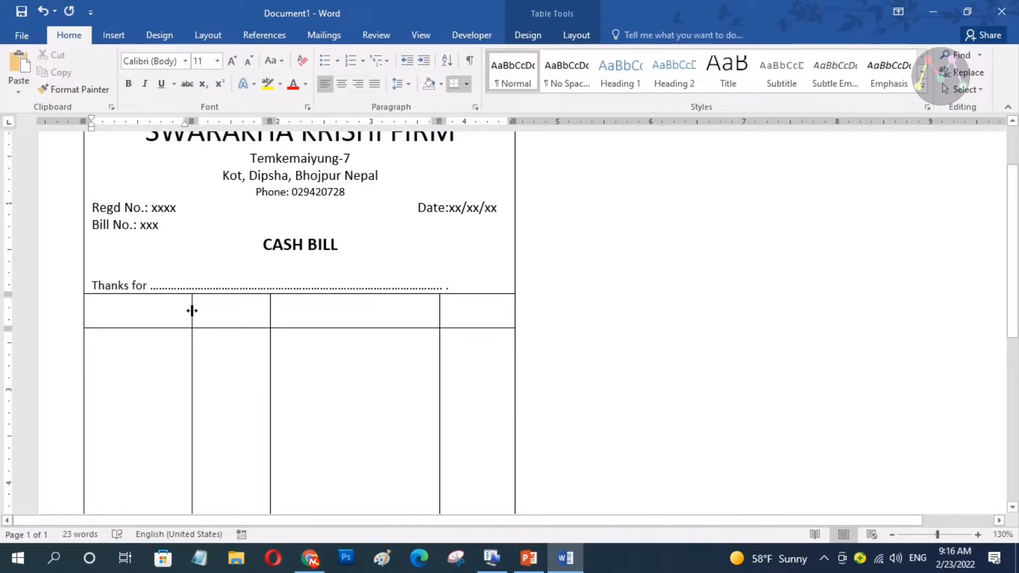
# Narrow the first column and type headers QUNTITY, RATE, DESCRIPTION, TOTAL
pyautogui.moveTo(192, 311); pyautogui.dragTo(171, 312)
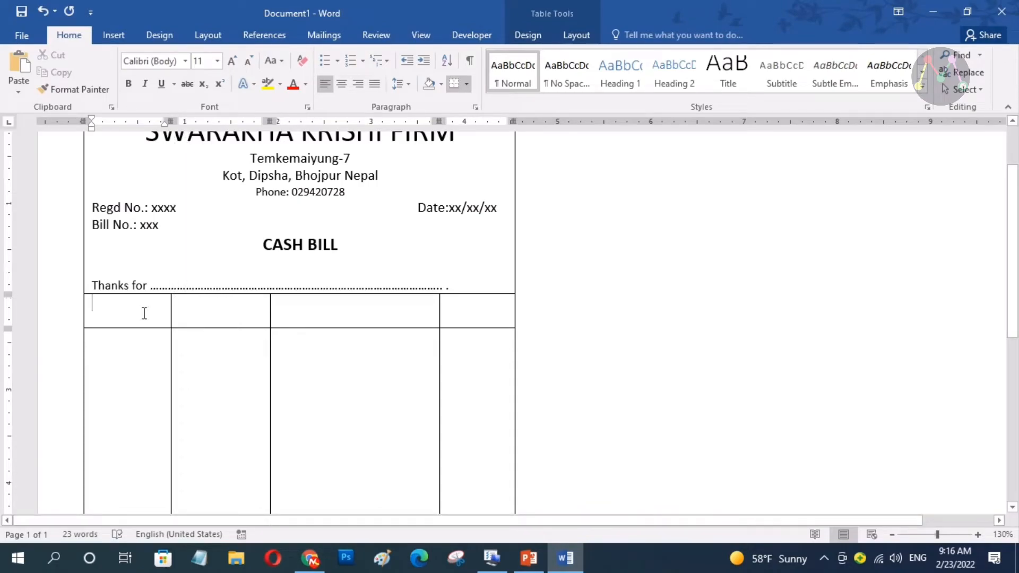
pyautogui.write('QUNTITY')
pyautogui.press('Tab')
pyautogui.write('RATE')
pyautogui.press('Tab')
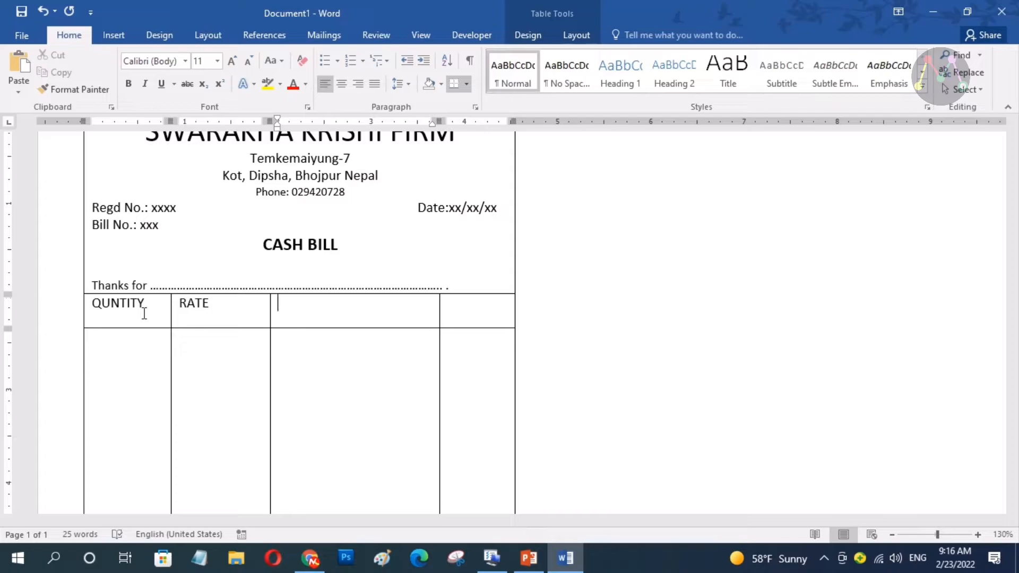
pyautogui.write('DESCRIPTION')
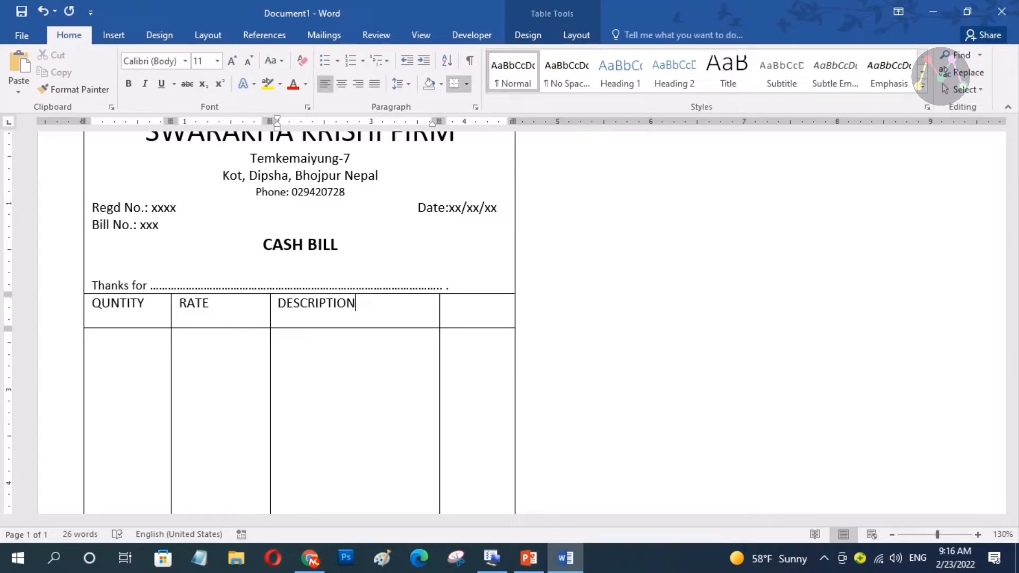
pyautogui.press('Tab')
pyautogui.write('TOTAL')
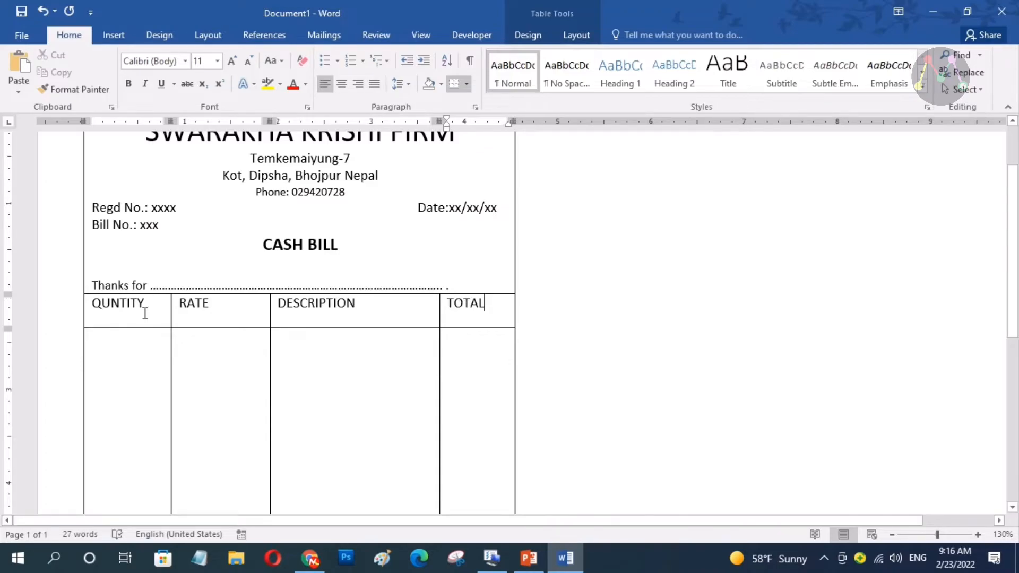
# Centre and bold the header labels and shorten the header row
pyautogui.moveTo(144, 310); pyautogui.dragTo(469, 302)
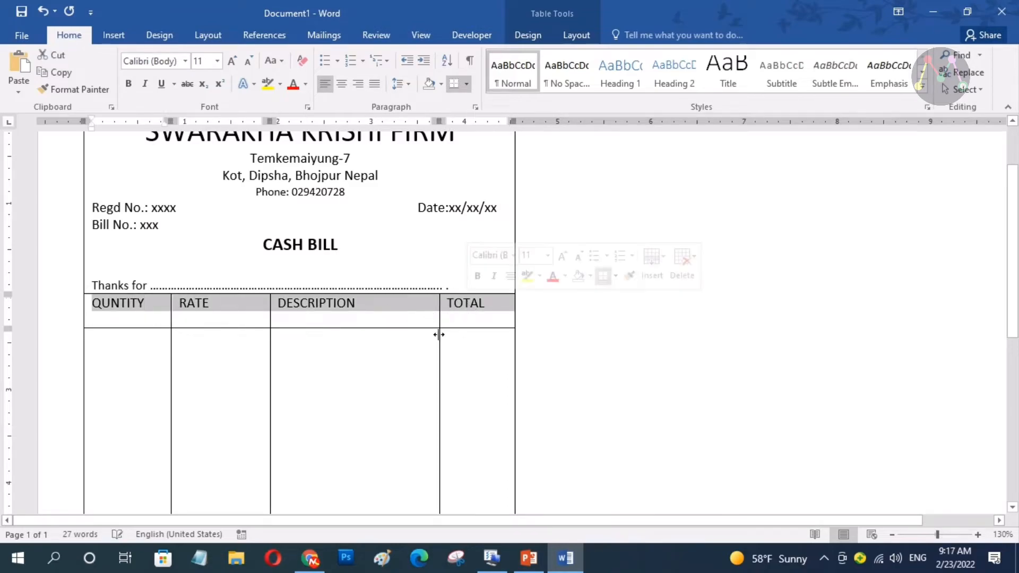
pyautogui.click(340, 84)
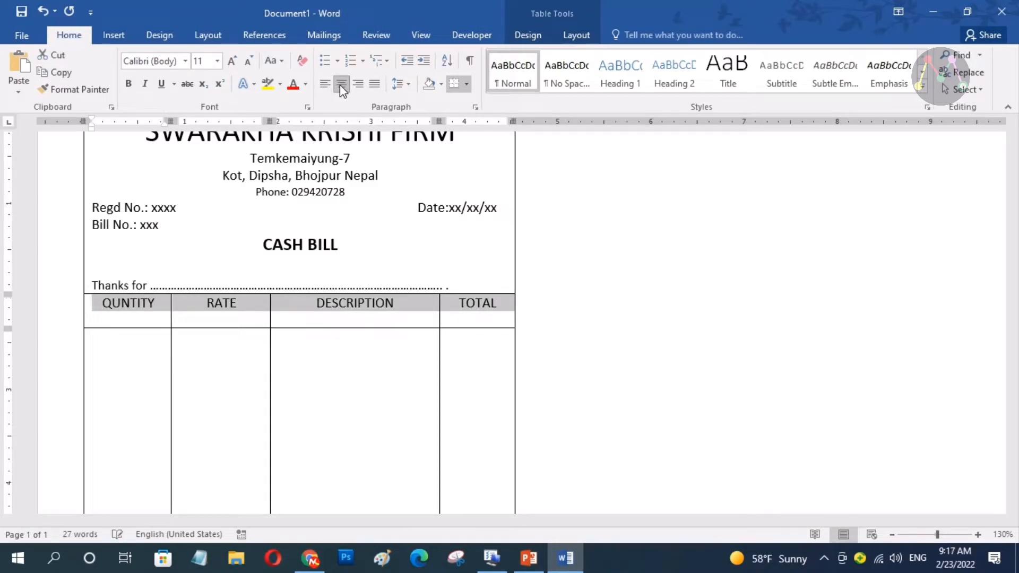
pyautogui.click(377, 314)
pyautogui.moveTo(344, 327); pyautogui.dragTo(344, 317)
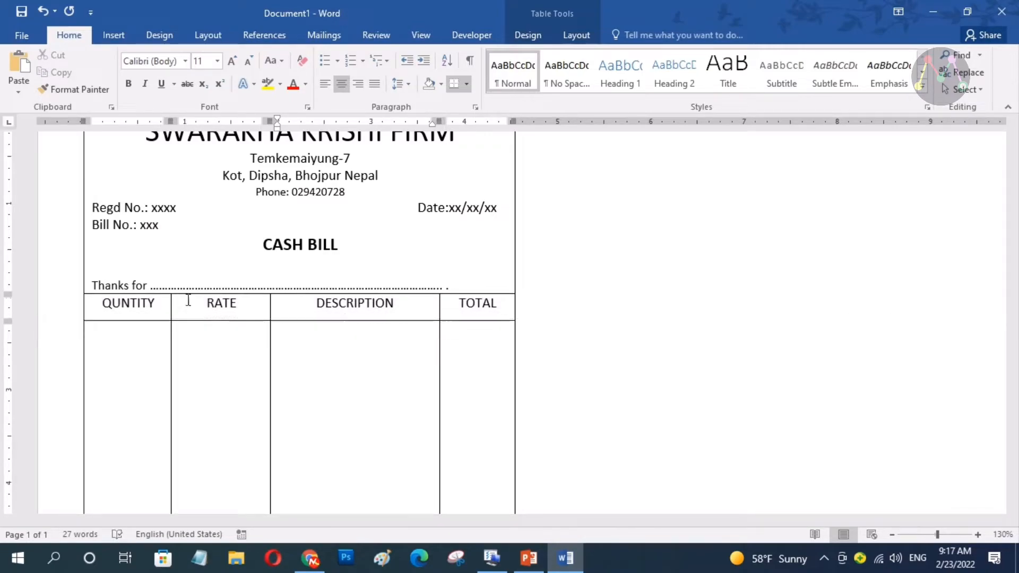
pyautogui.moveTo(103, 306); pyautogui.dragTo(467, 317)
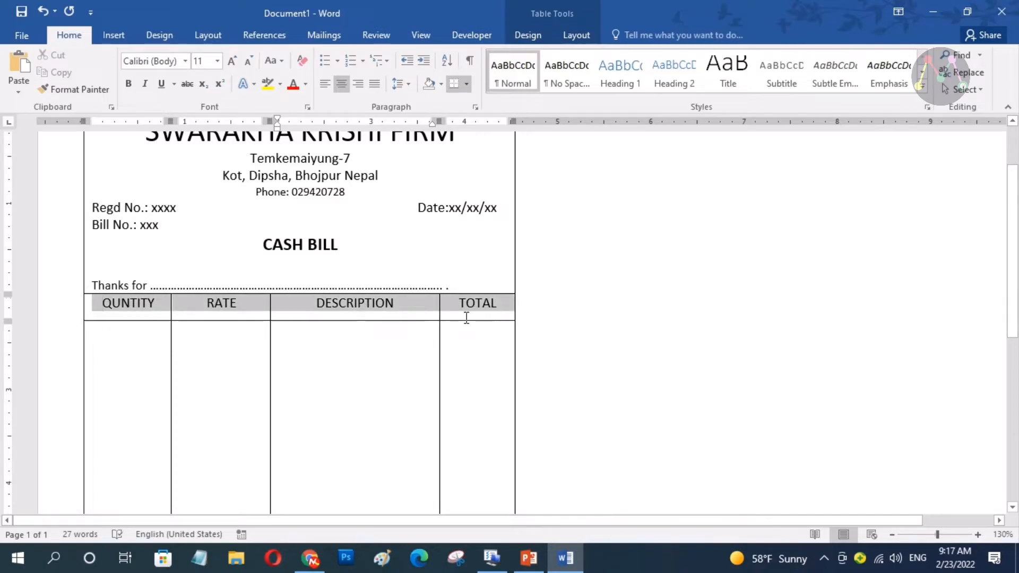
pyautogui.click(480, 293)
pyautogui.click(394, 317)
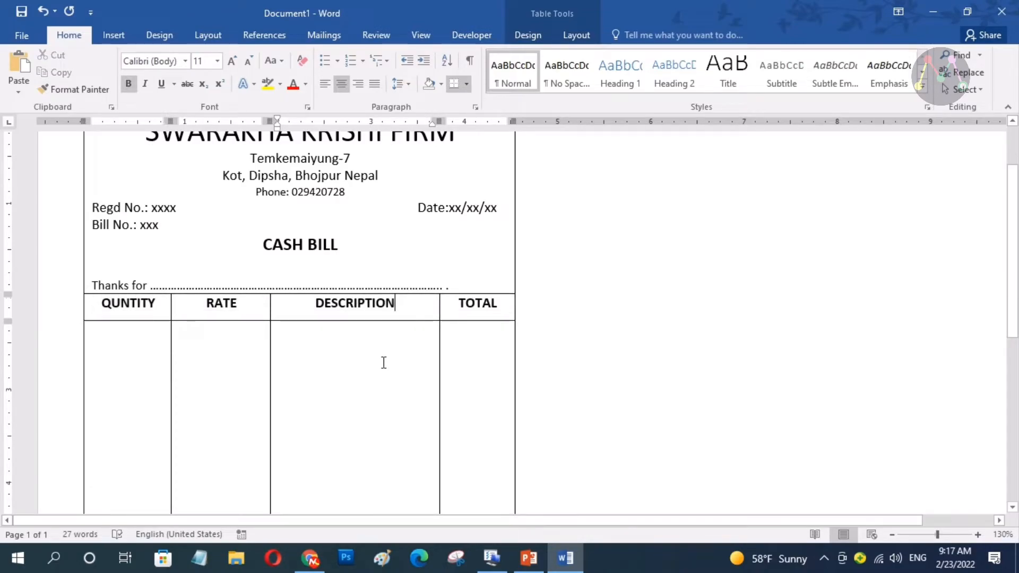
pyautogui.click(381, 372)
pyautogui.scroll(-5, 381, 372)
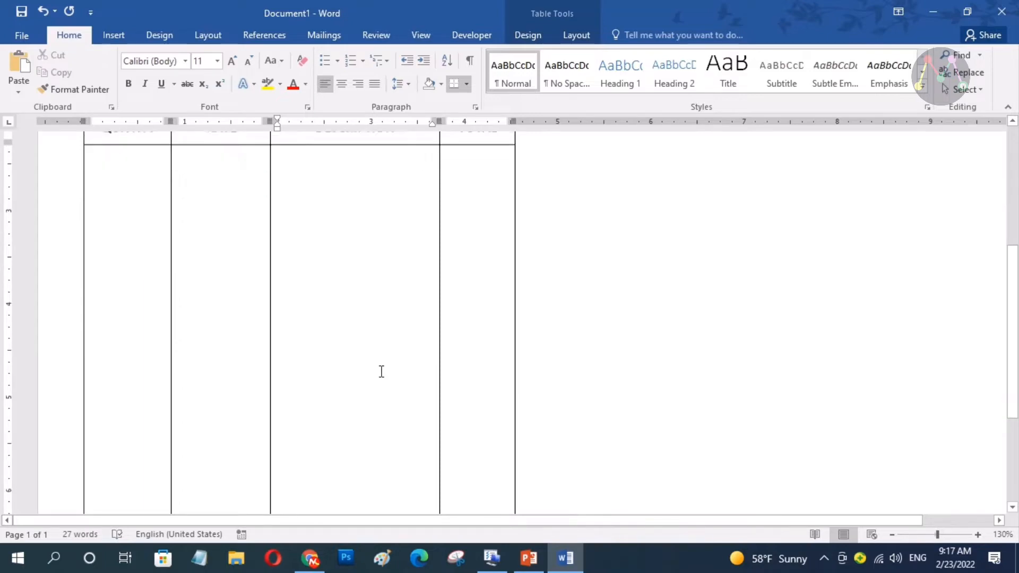
# Shorten the item row and type 'AMOUNT IN WORDS:' with an underscore blank in the bottom cell
pyautogui.keyDown('ctrl'); pyautogui.scroll(-7, 383, 366); pyautogui.keyUp('ctrl')
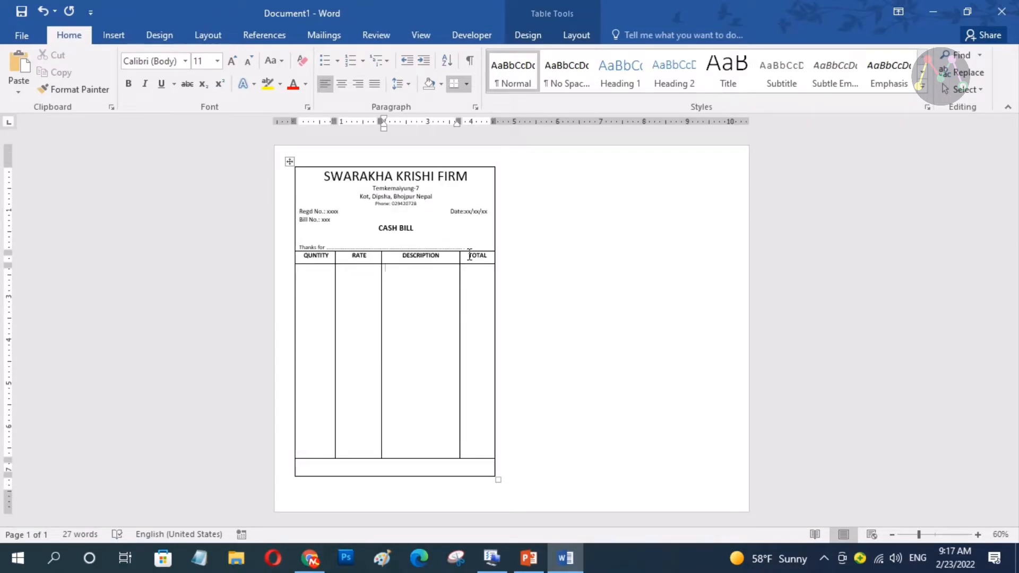
pyautogui.keyDown('ctrl'); pyautogui.scroll(4, 467, 261); pyautogui.keyUp('ctrl')
pyautogui.scroll(-5, 414, 304)
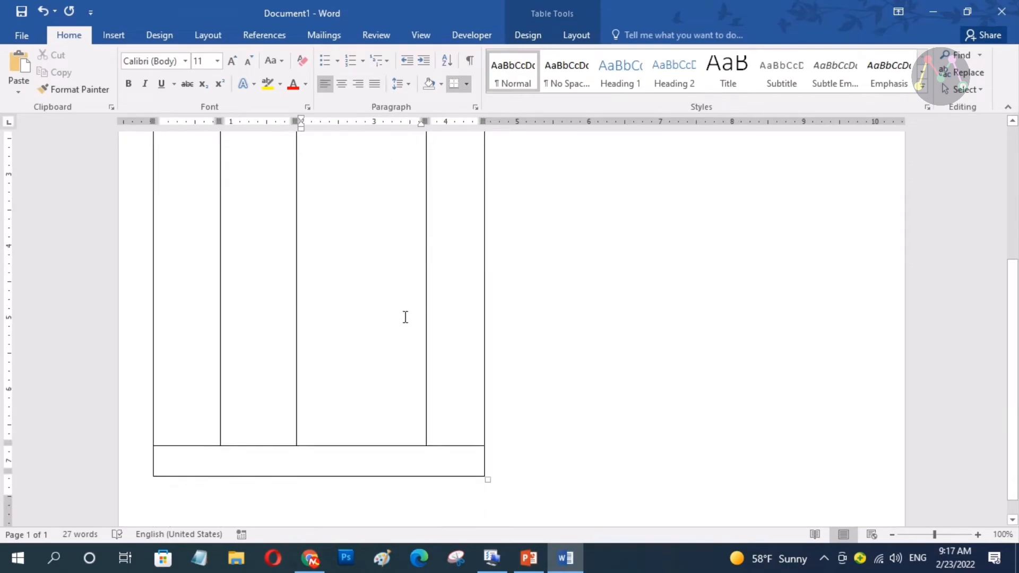
pyautogui.click(297, 428)
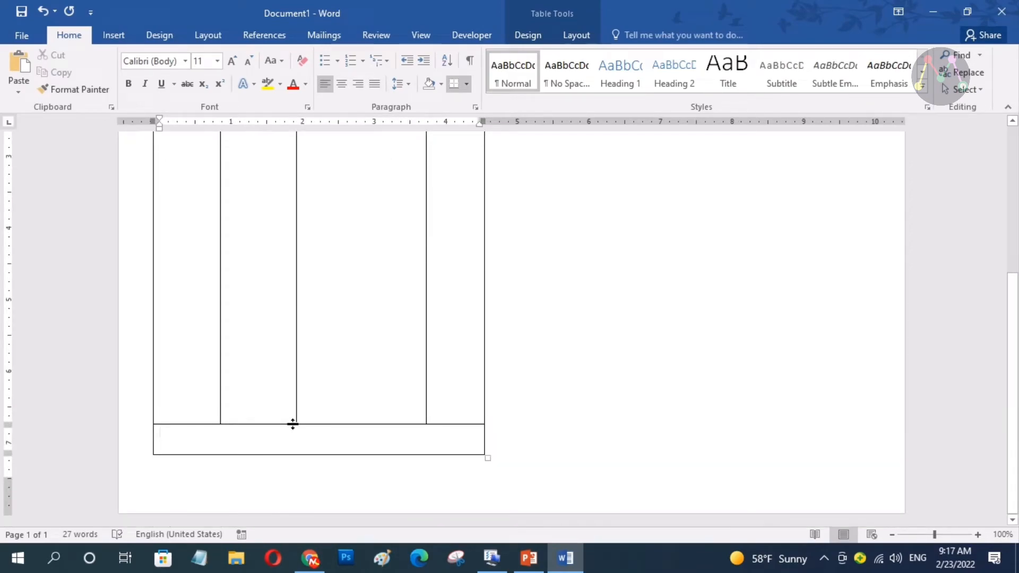
pyautogui.moveTo(290, 424); pyautogui.dragTo(281, 470)
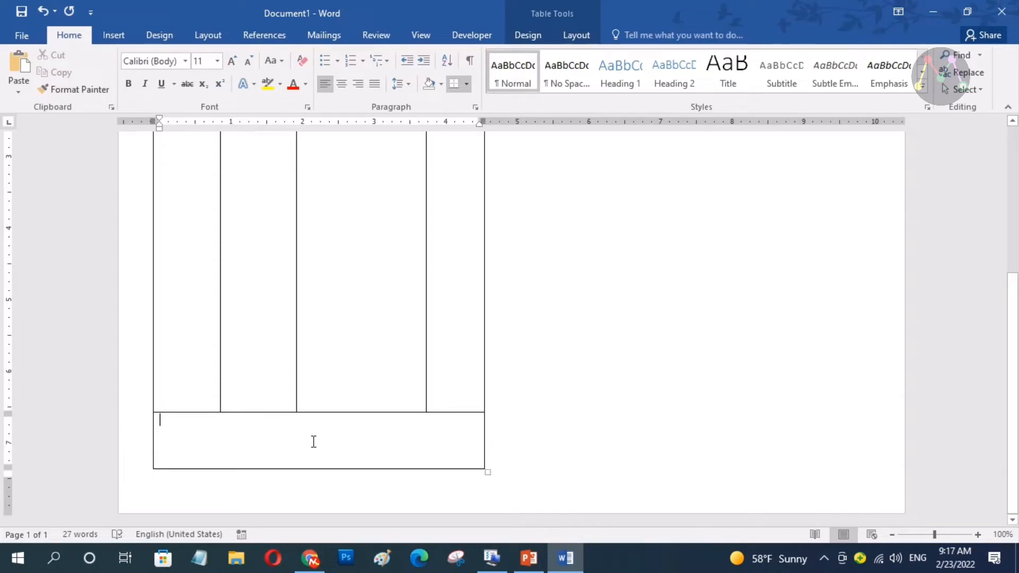
pyautogui.write('AMOUNT')
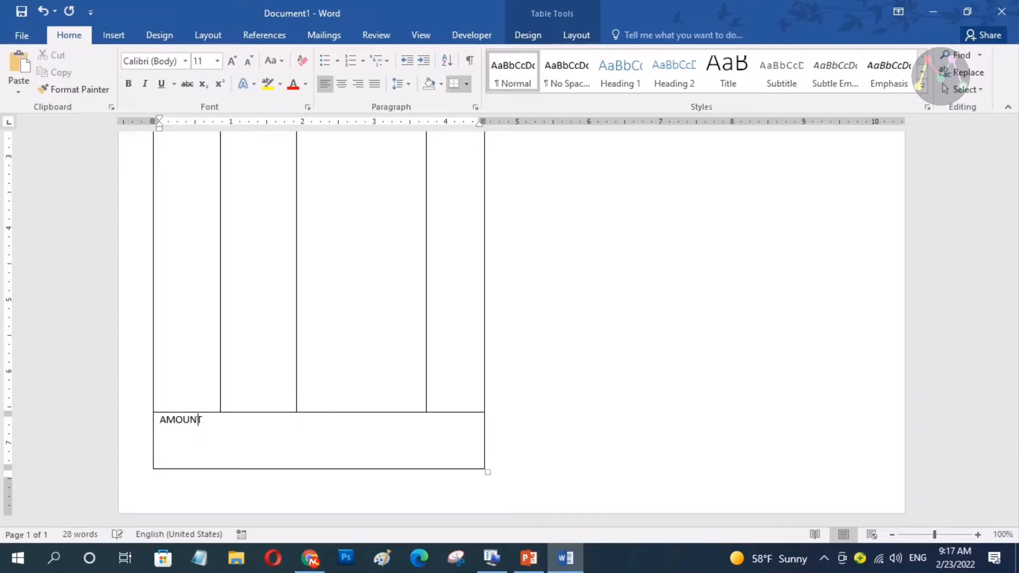
pyautogui.write(' IN WORDS: _____________________________________')
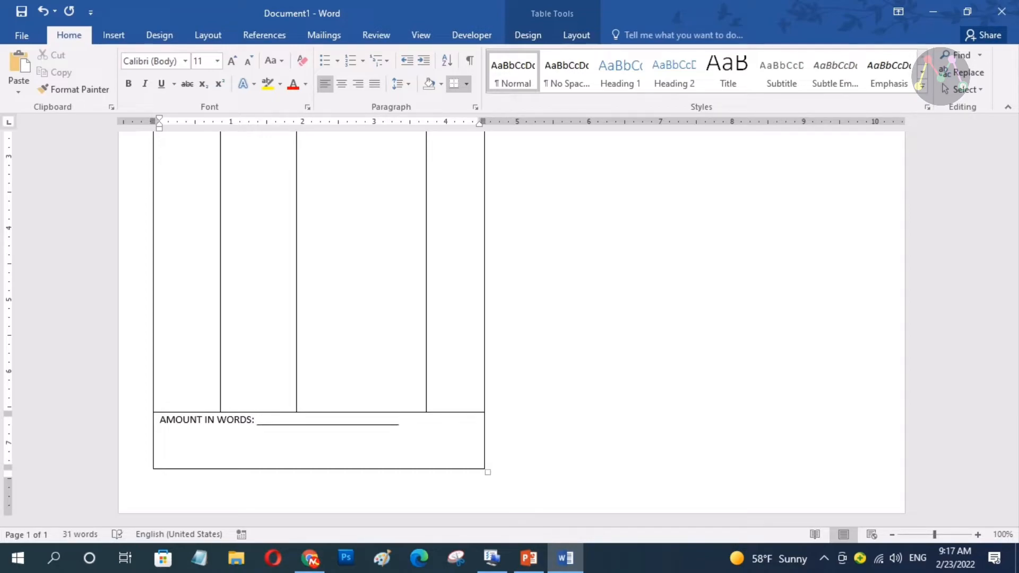
pyautogui.press('BackSpace')
pyautogui.press('BackSpace')
pyautogui.press('BackSpace')
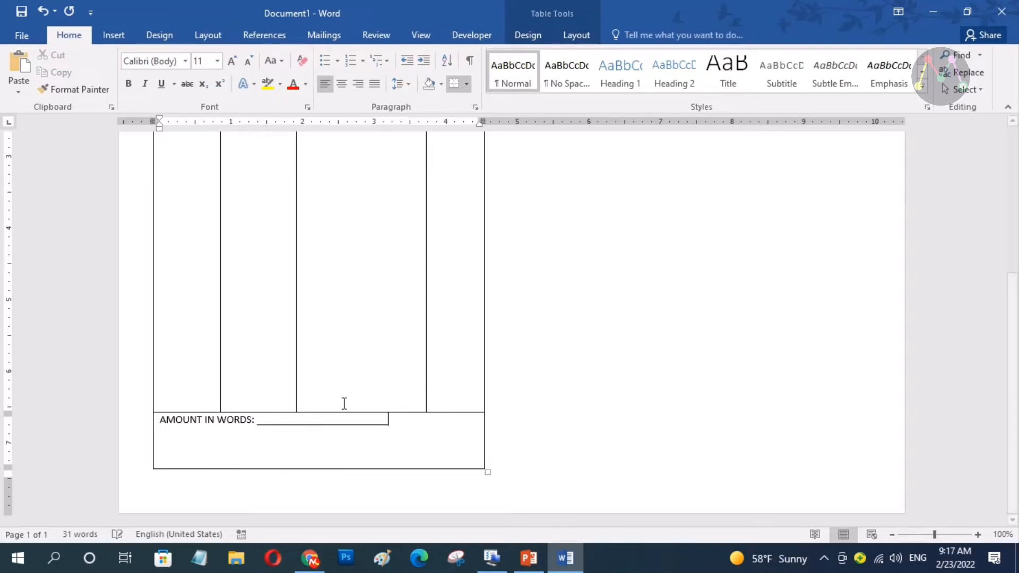
# Set the AMOUNT IN WORDS line to font size 10 and undo the accidentally added table row
pyautogui.click(158, 421)
pyautogui.click(291, 375)
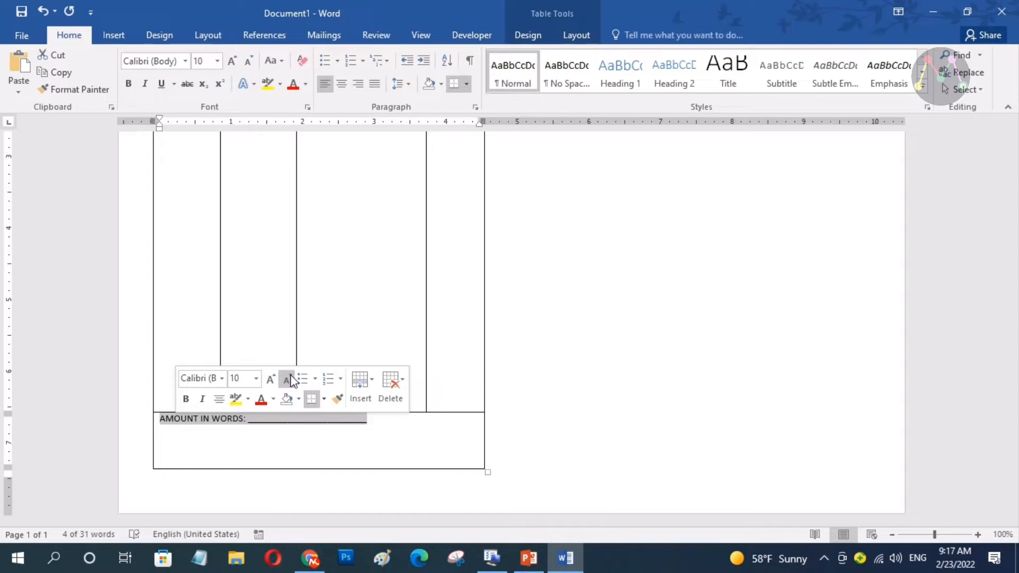
pyautogui.click(405, 432)
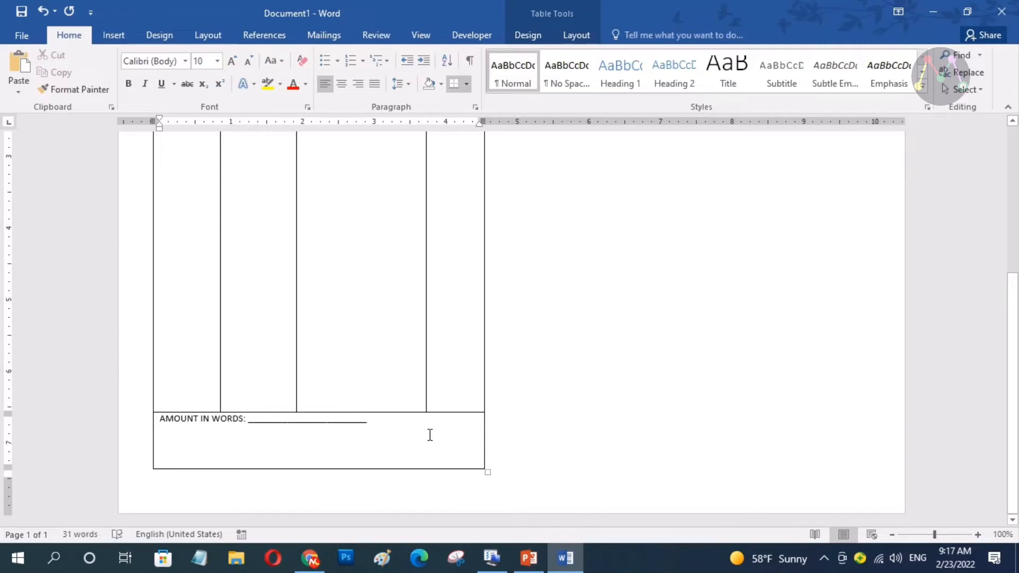
pyautogui.press('Tab')
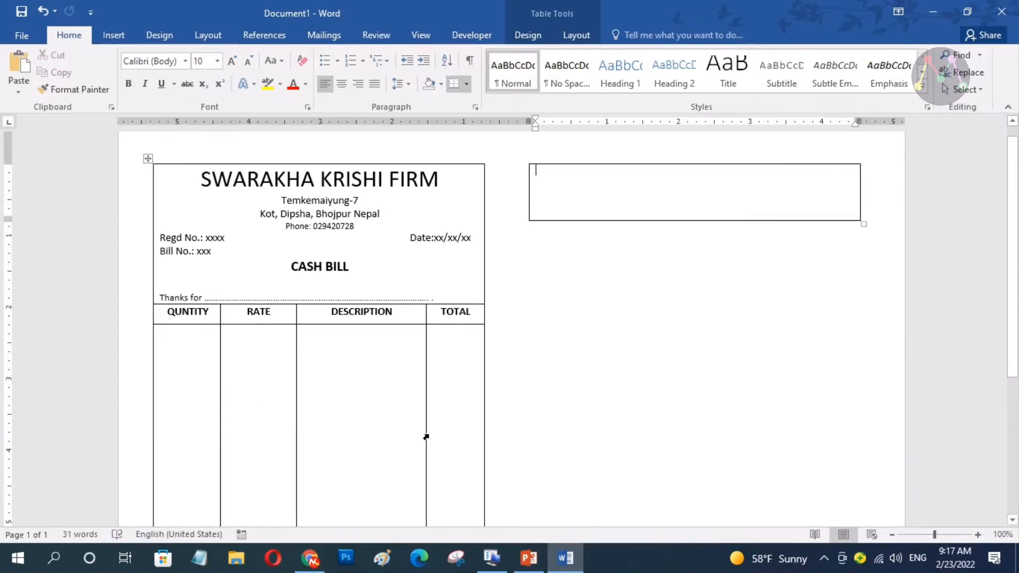
pyautogui.hotkey('ctrl', 'z')
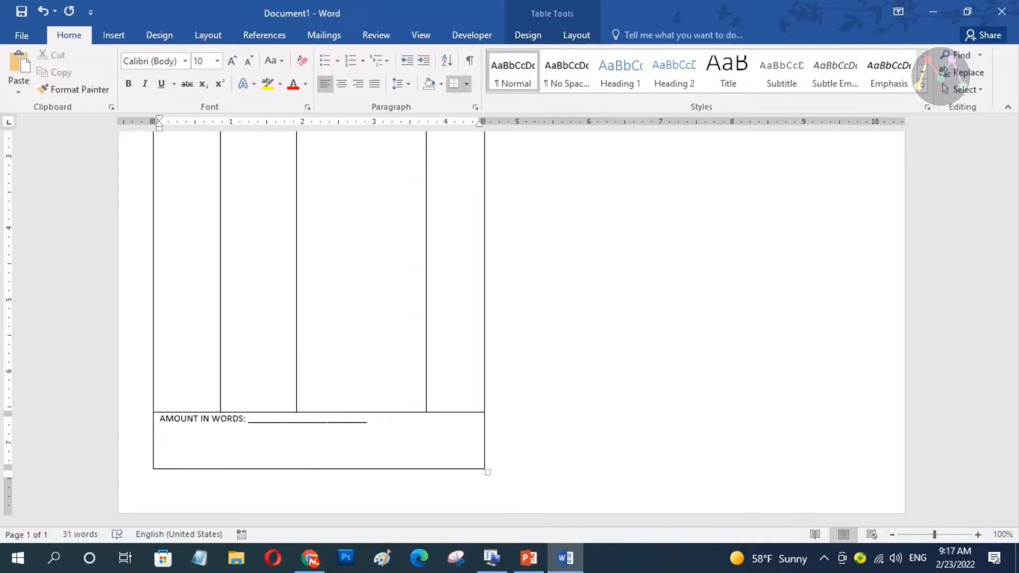
# Add 'G.TOTAL: ________________' beside AMOUNT IN WORDS and start a new line
pyautogui.write('g')
pyautogui.press('BackSpace')
pyautogui.write('G.TOTAL')
pyautogui.write(': ')
pyautogui.write('________________')
pyautogui.press('BackSpace')
pyautogui.press('Return')
# Type a second underscore line below AMOUNT IN WORDS and begin 'SiGN: _____________' beside it
pyautogui.write('_______________________________________')
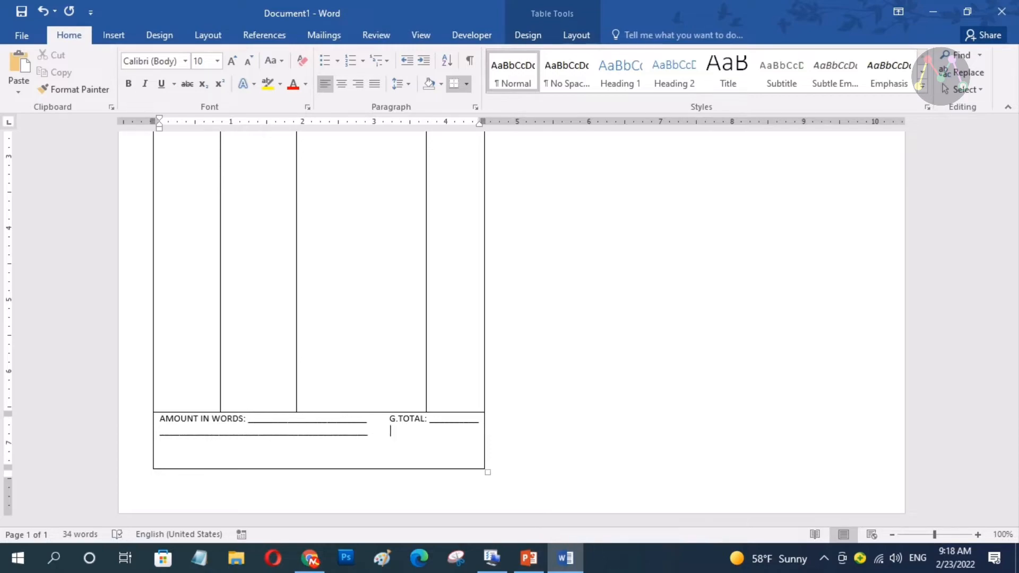
pyautogui.write('a')
pyautogui.press('BackSpace')
pyautogui.write('AU')
pyautogui.press('BackSpace')
pyautogui.press('BackSpace')
pyautogui.write('SiGN: _____________')
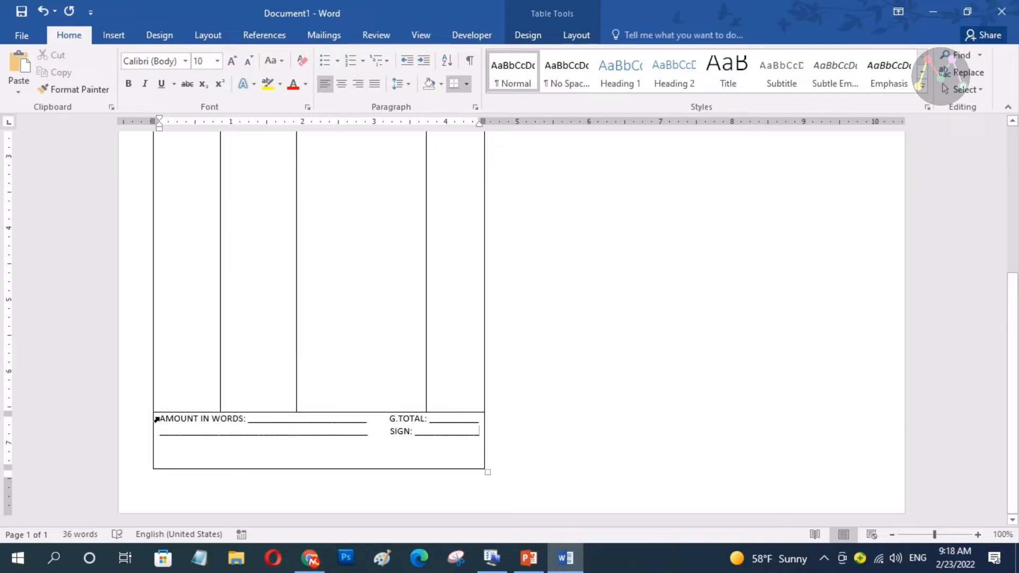
# Set the bottom cell's footer lines through SIGN to 2.0 line spacing
pyautogui.moveTo(159, 419); pyautogui.dragTo(493, 439)
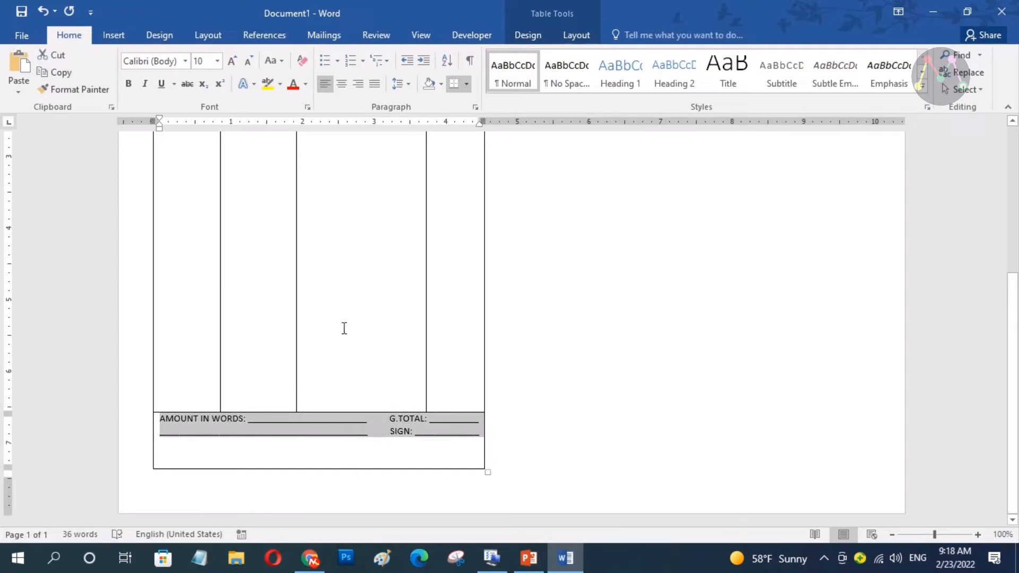
pyautogui.click(410, 85)
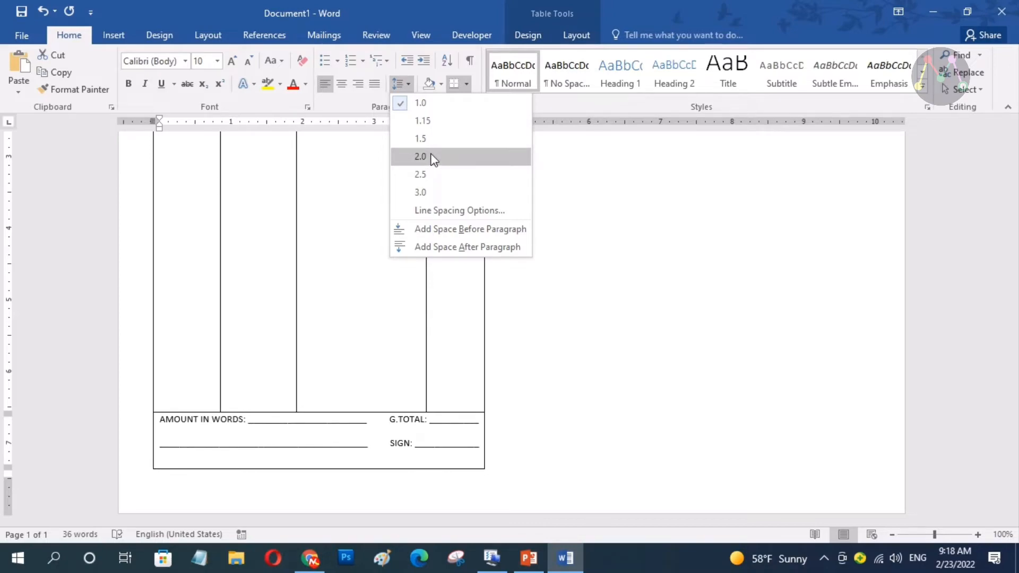
pyautogui.click(434, 157)
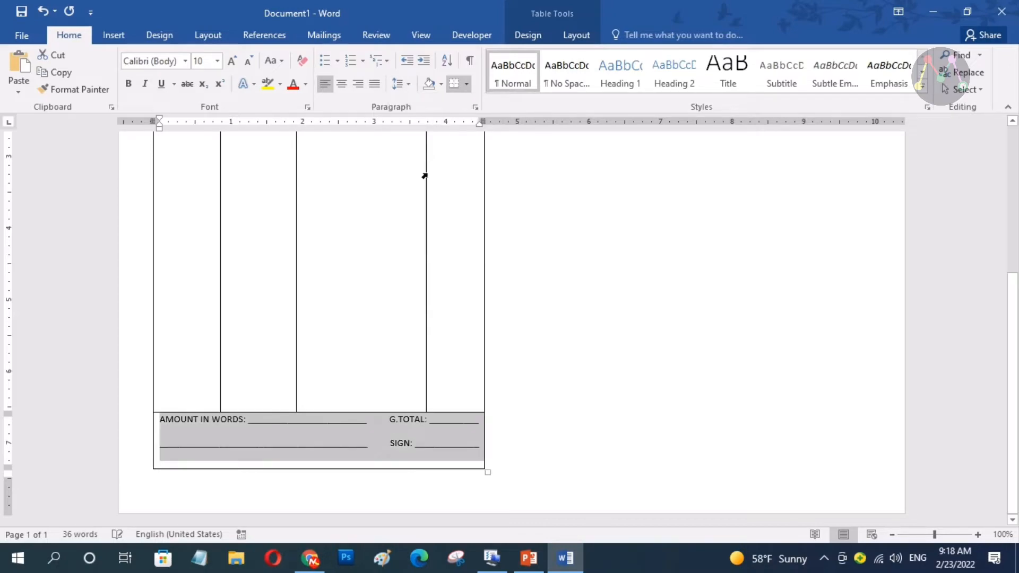
pyautogui.click(448, 439)
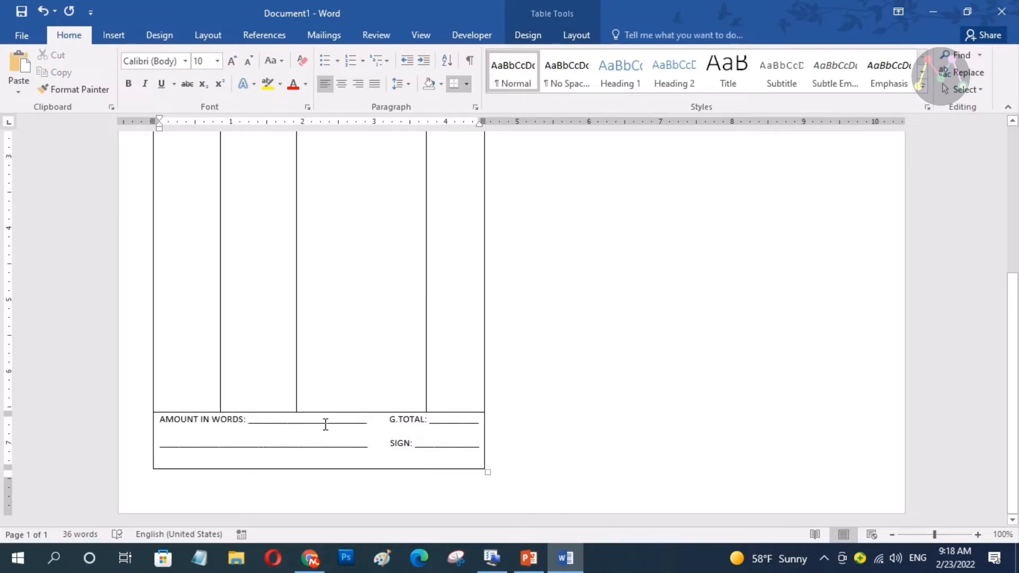
# Drag the bottom row's top and bottom borders to shorten the footer row
pyautogui.moveTo(325, 412); pyautogui.dragTo(331, 417)
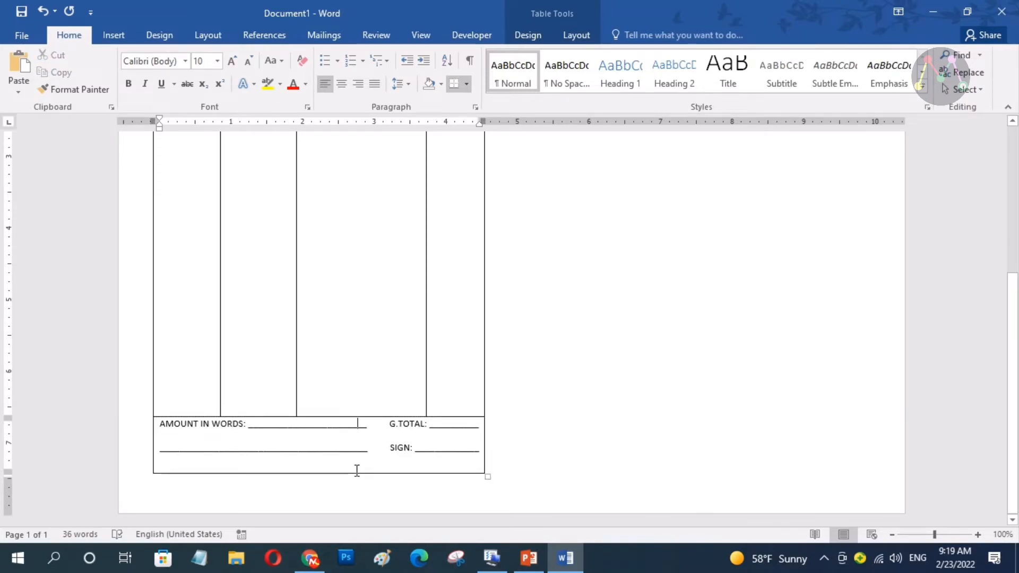
pyautogui.moveTo(349, 473); pyautogui.dragTo(350, 465)
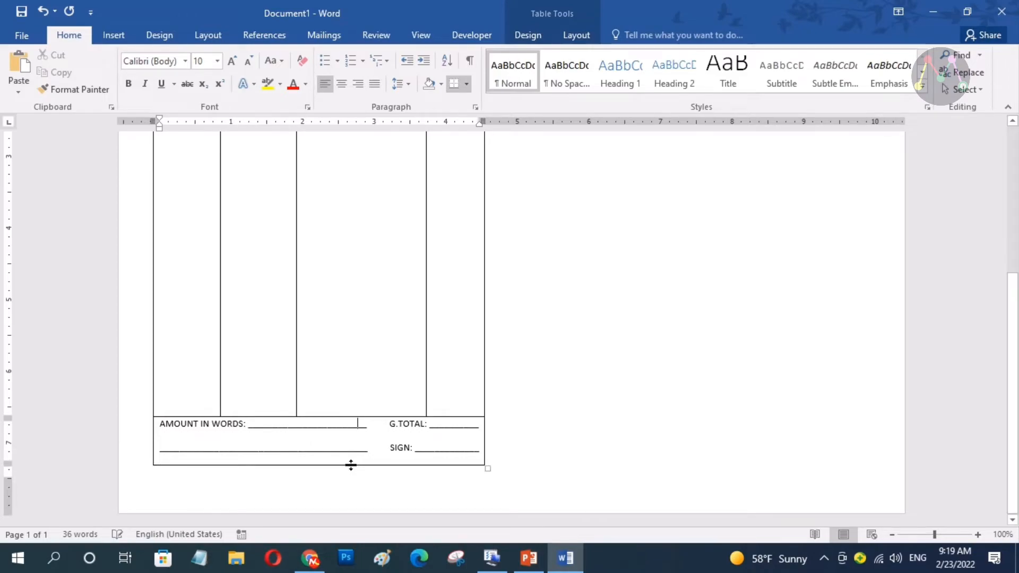
pyautogui.click(384, 380)
# Drag the QUNTITY/RATE and RATE/DESCRIPTION borders left to narrow those columns and widen DESCRIPTION
pyautogui.scroll(-4, 399, 370)
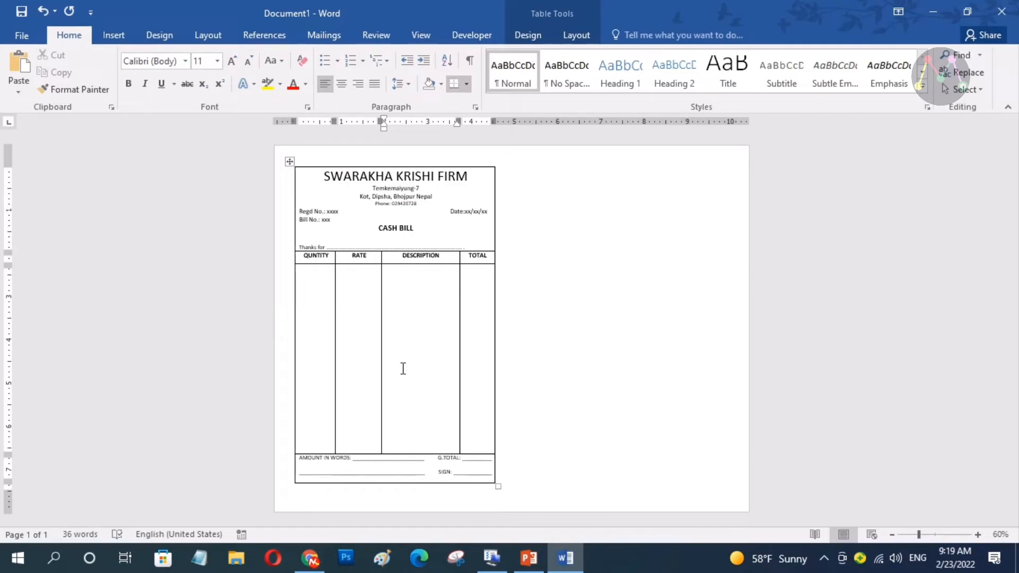
pyautogui.click(324, 286)
pyautogui.keyDown('ctrl'); pyautogui.scroll(5, 373, 315); pyautogui.keyUp('ctrl')
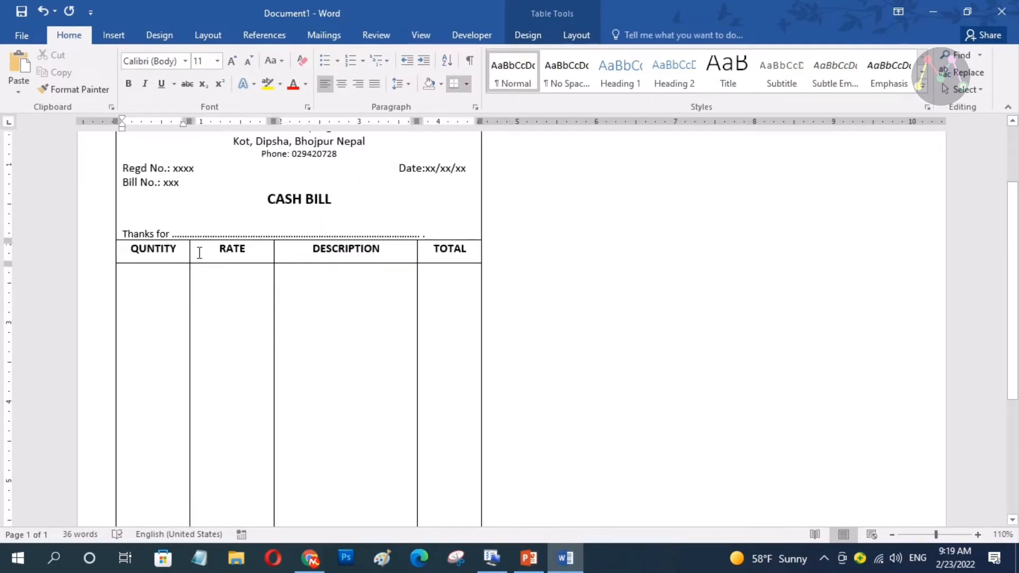
pyautogui.moveTo(189, 253); pyautogui.dragTo(176, 249)
pyautogui.moveTo(271, 250); pyautogui.dragTo(229, 251)
pyautogui.click(146, 280)
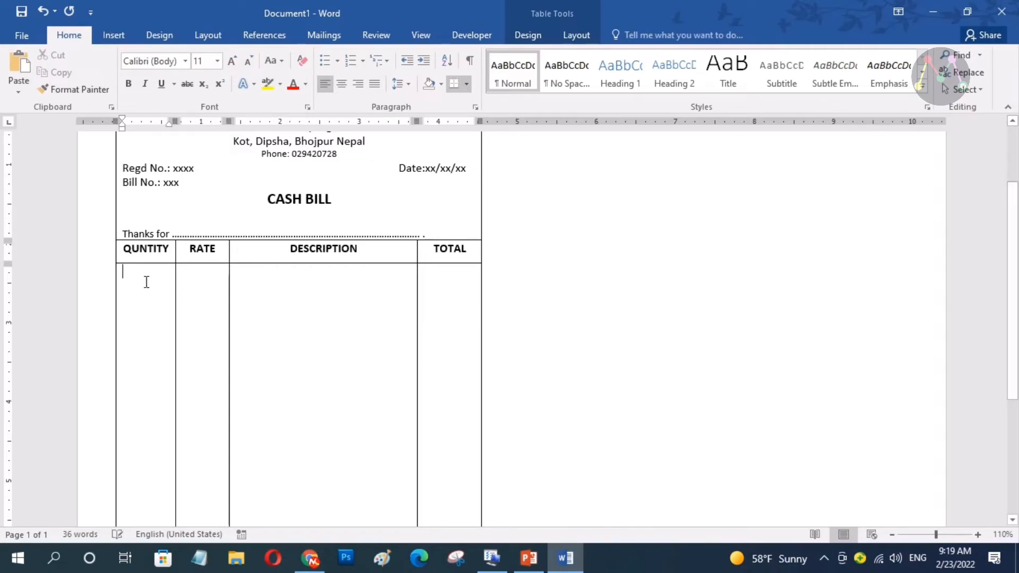
pyautogui.write('1.')
pyautogui.click(215, 275)
pyautogui.write('2500')
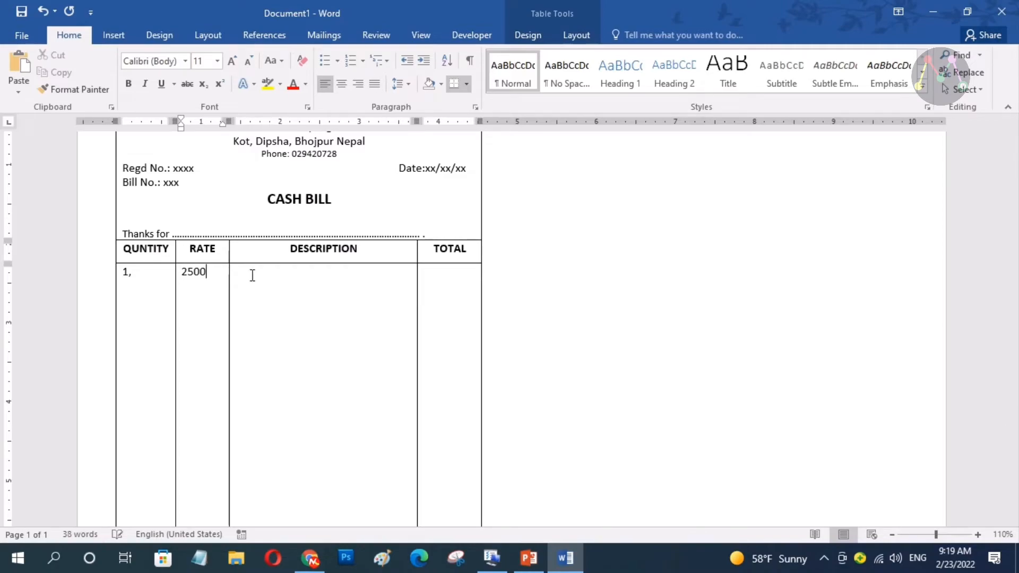
pyautogui.click(327, 277)
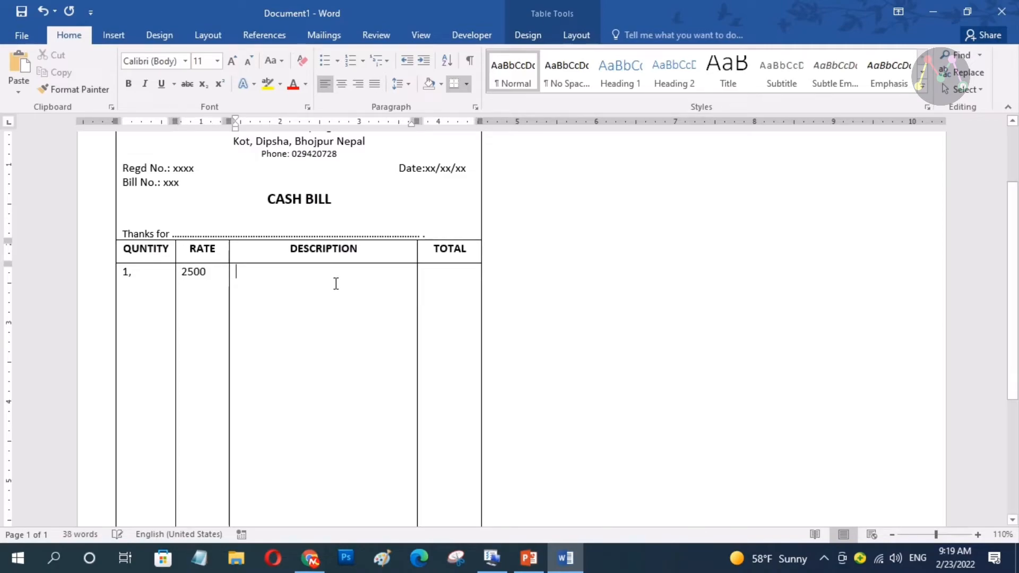
pyautogui.write('a')
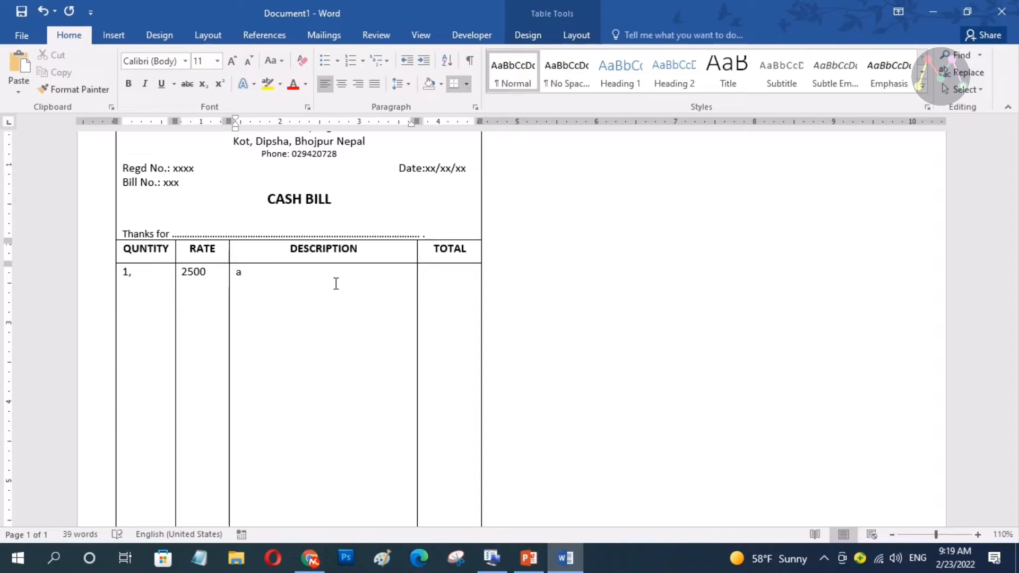
pyautogui.write('VO')
pyautogui.press('BackSpace')
pyautogui.press('BackSpace')
pyautogui.press('BackSpace')
pyautogui.write('AVOCADO')
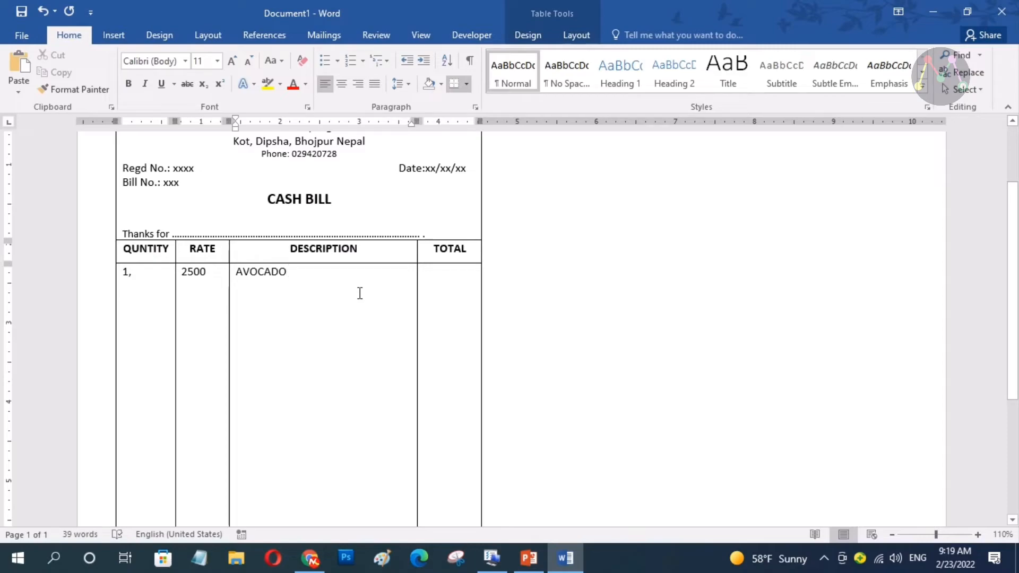
pyautogui.click(133, 272)
pyautogui.press('BackSpace')
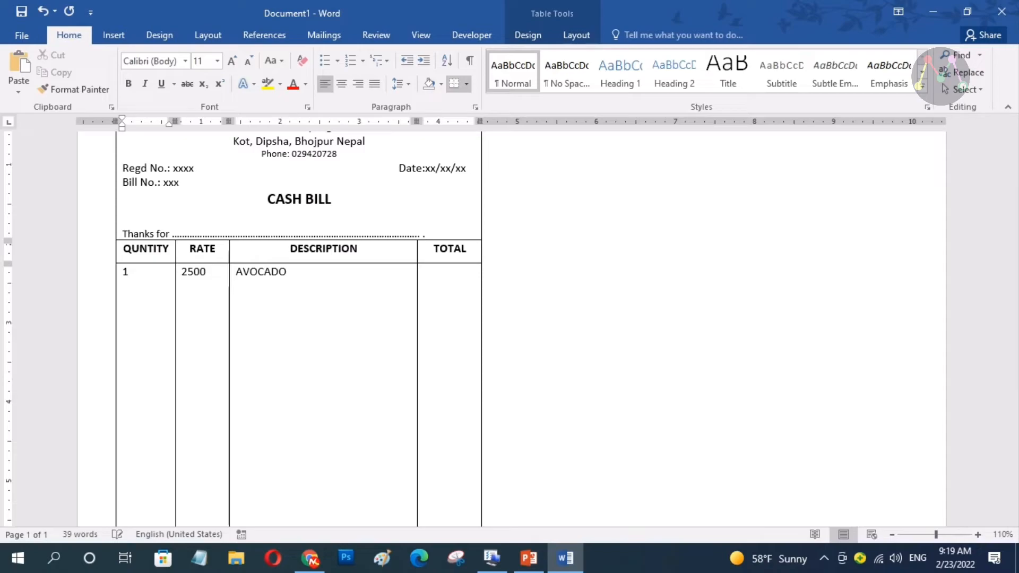
pyautogui.press('BackSpace')
pyautogui.write('20')
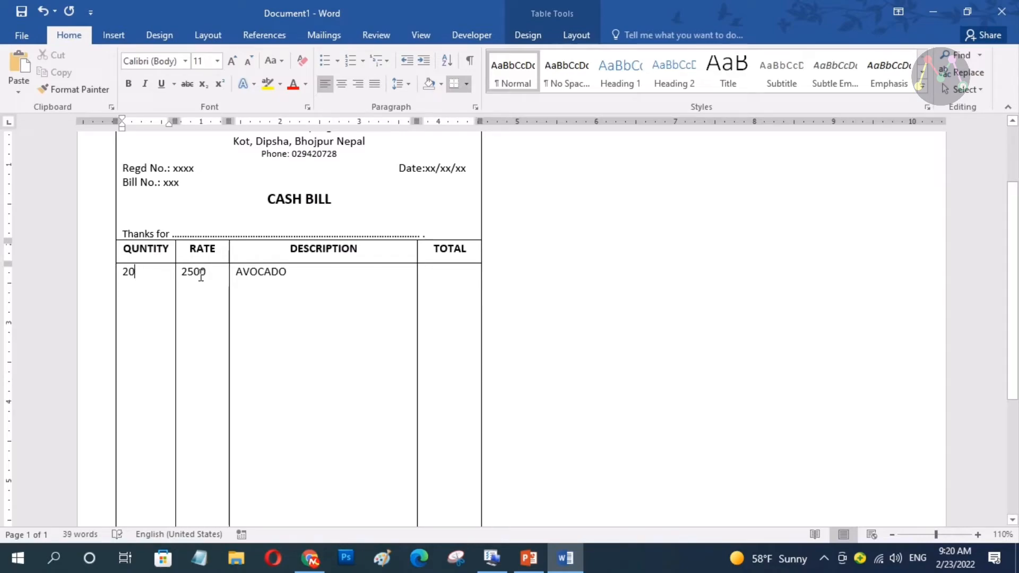
pyautogui.write('000')
pyautogui.moveTo(208, 275); pyautogui.dragTo(179, 271)
pyautogui.write('250')
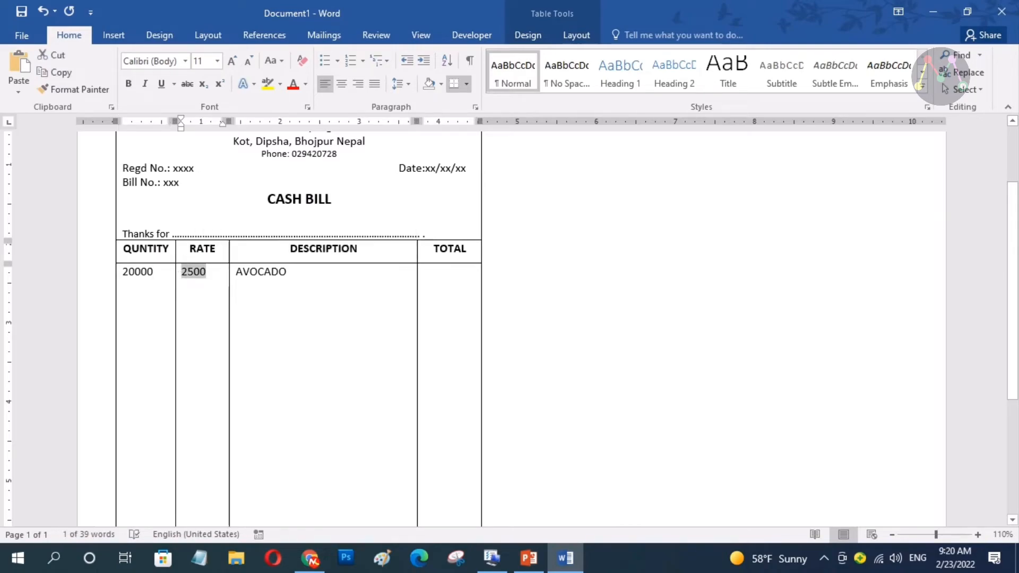
pyautogui.click(294, 272)
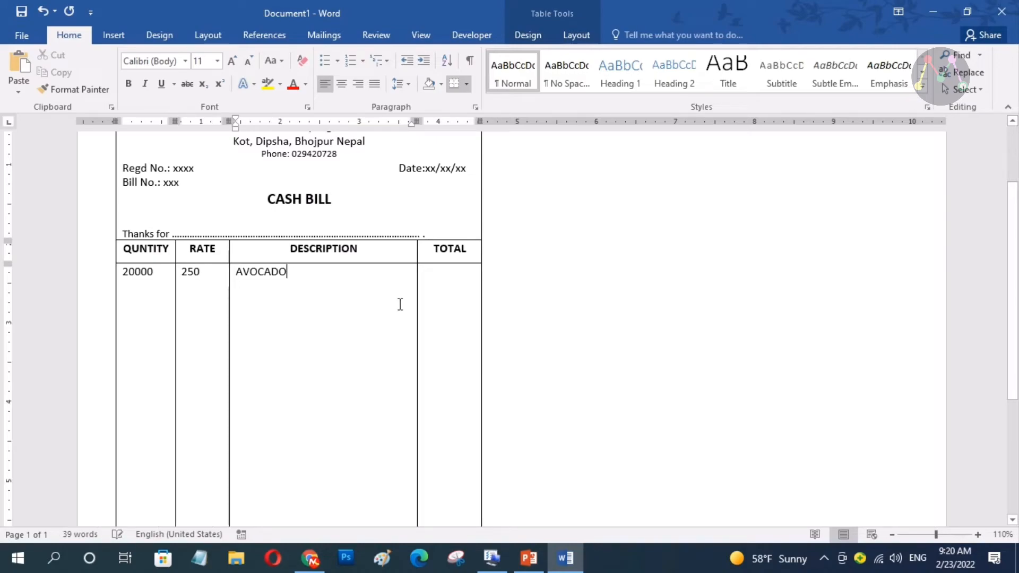
pyautogui.click(458, 285)
pyautogui.write('XXXXX')
pyautogui.moveTo(454, 287); pyautogui.dragTo(135, 276)
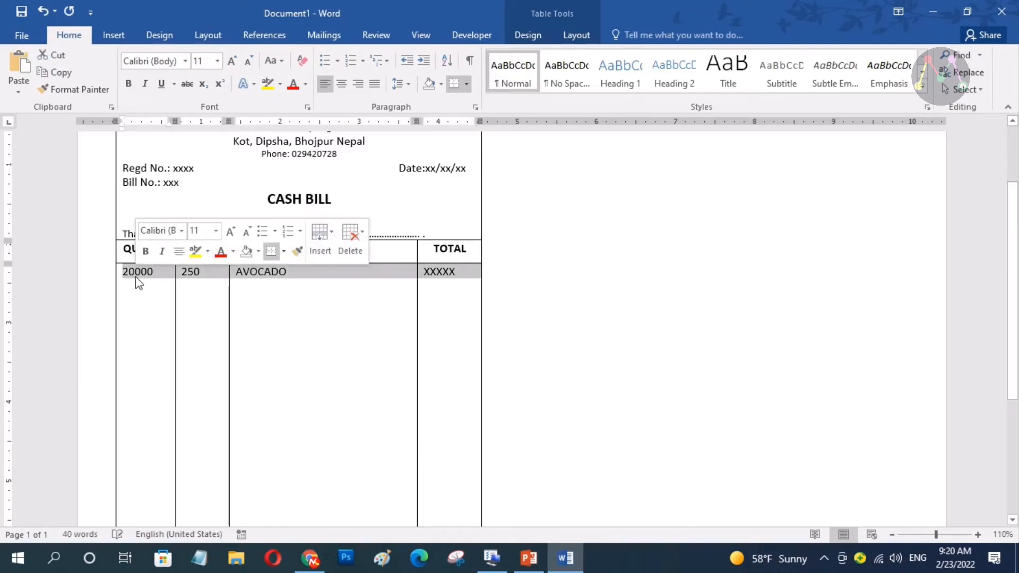
pyautogui.press('Delete')
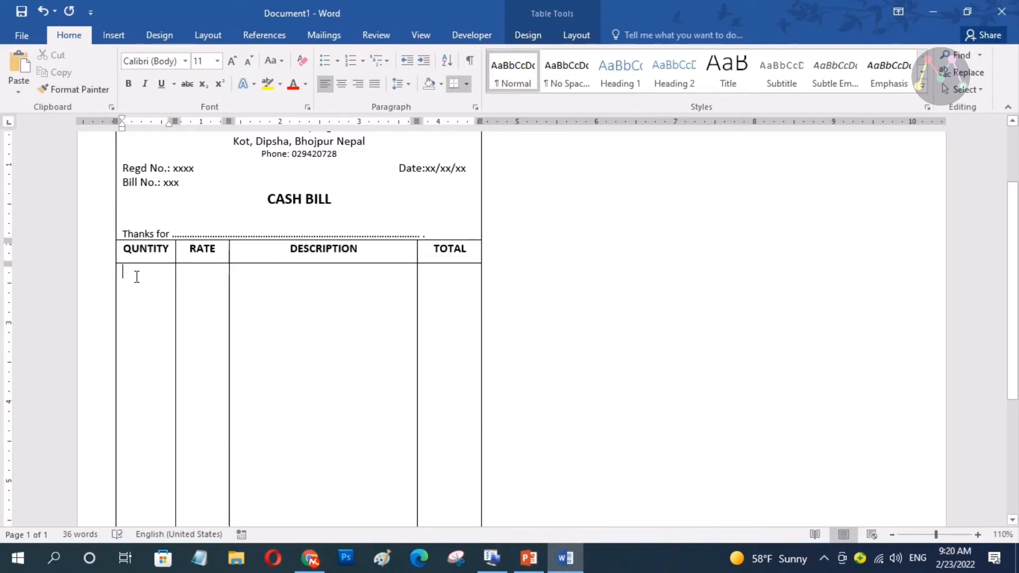
# Copy the entire cash bill table and move the insertion point to the top of the second column
pyautogui.keyDown('ctrl'); pyautogui.scroll(-5, 202, 321); pyautogui.keyUp('ctrl')
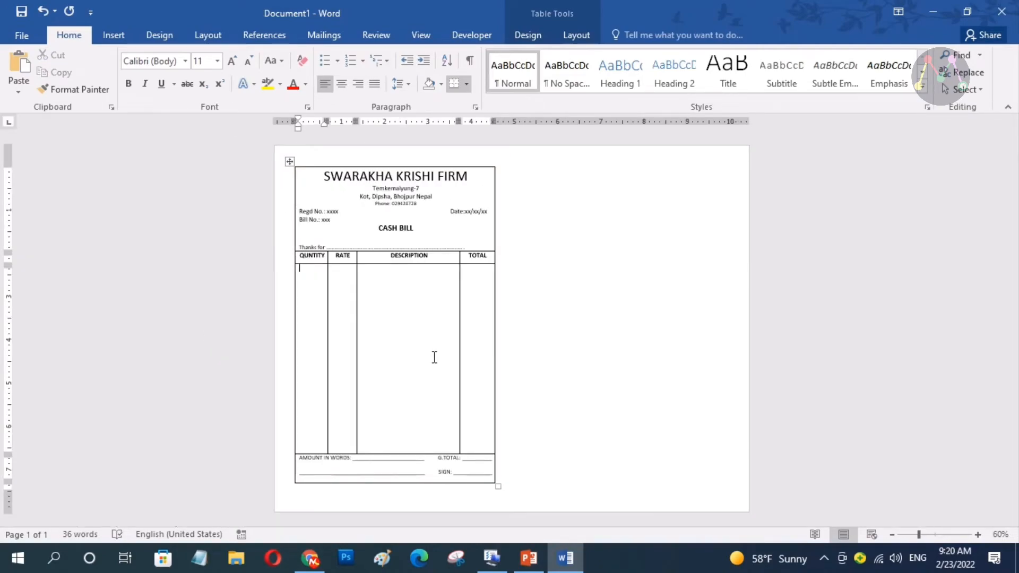
pyautogui.click(289, 161)
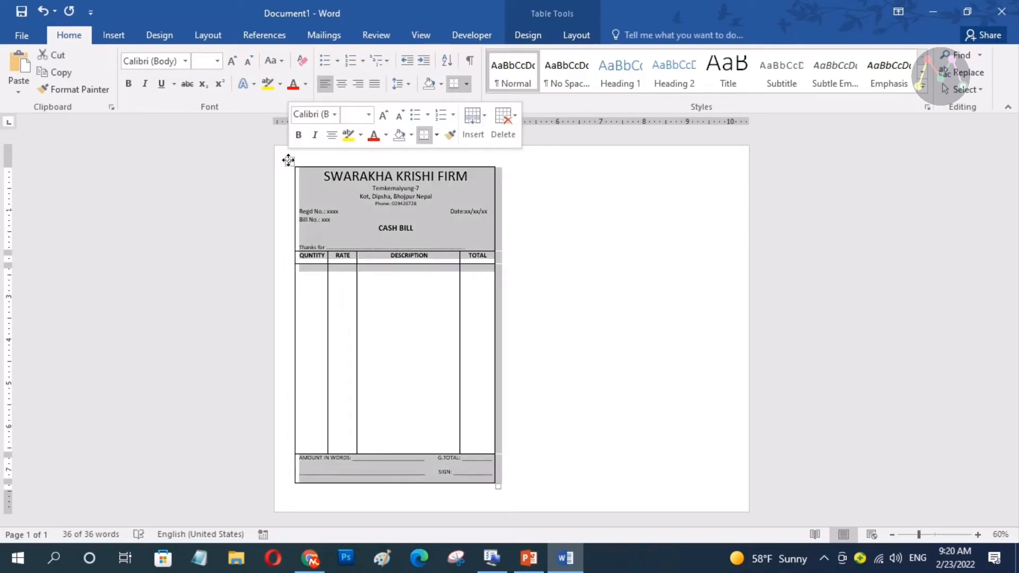
pyautogui.rightClick(289, 161)
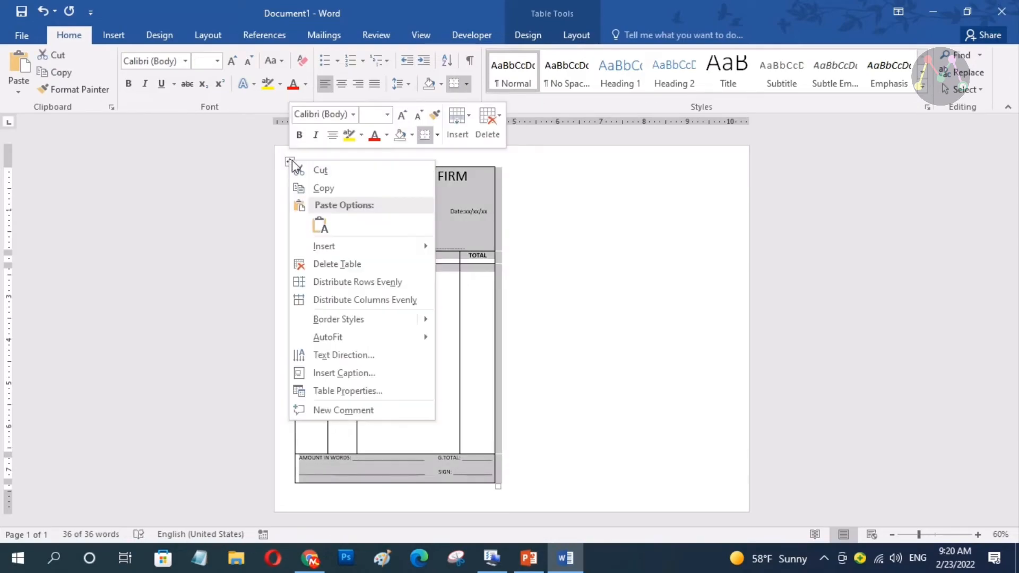
pyautogui.click(324, 188)
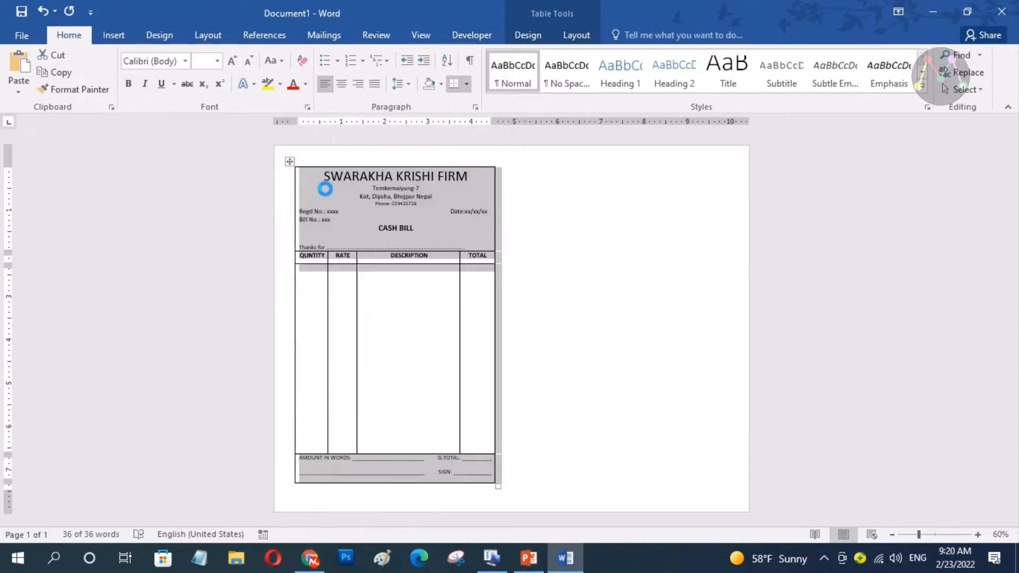
pyautogui.click(472, 494)
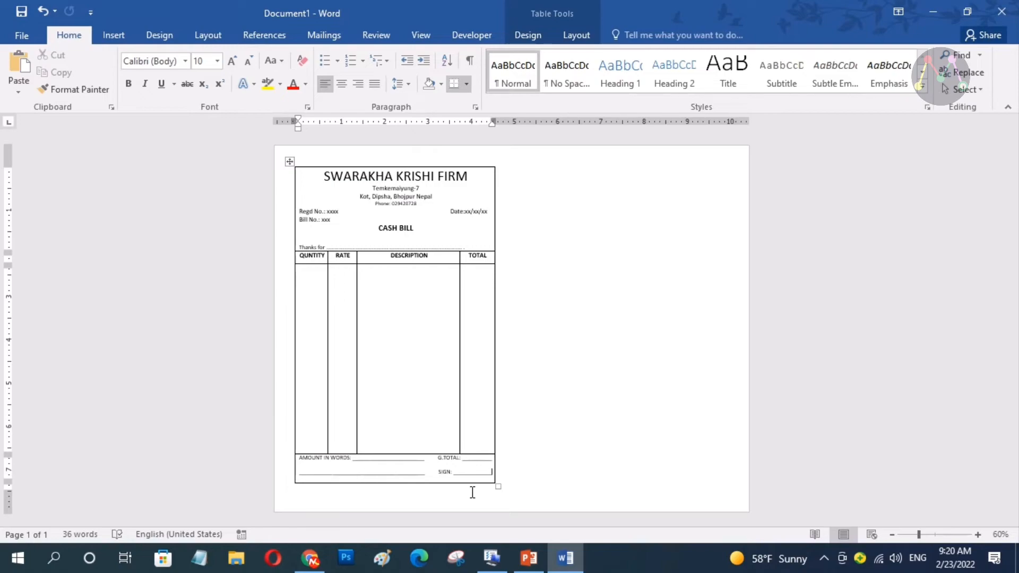
pyautogui.press('Down')
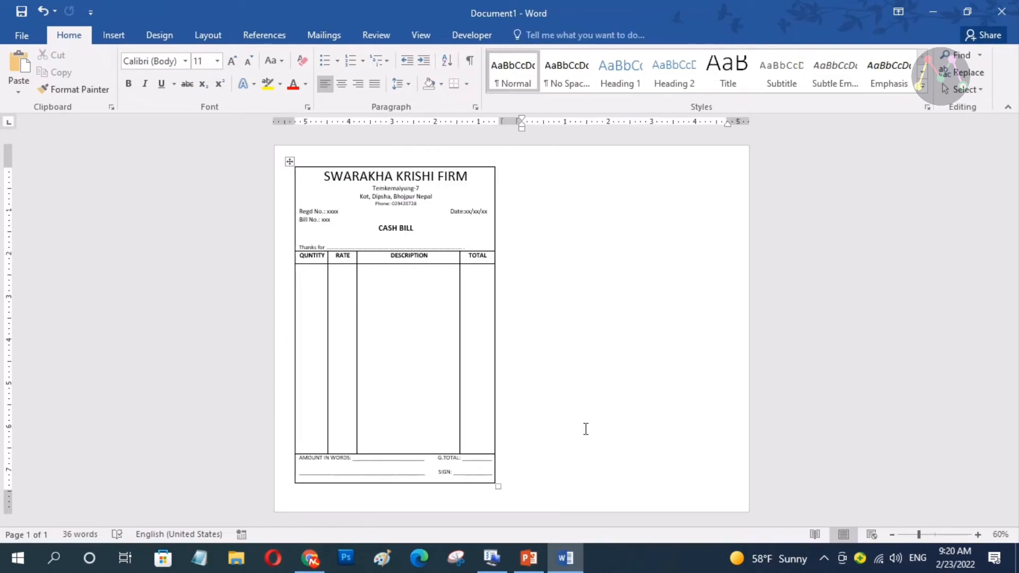
# Paste the bill into the second column with Keep Original Table Formatting
pyautogui.rightClick(528, 172)
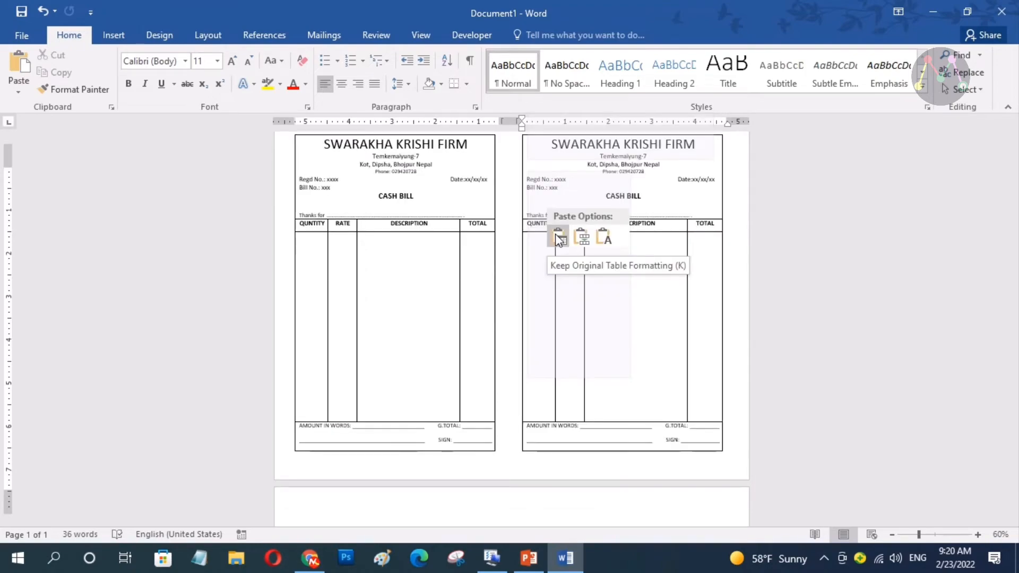
pyautogui.click(556, 235)
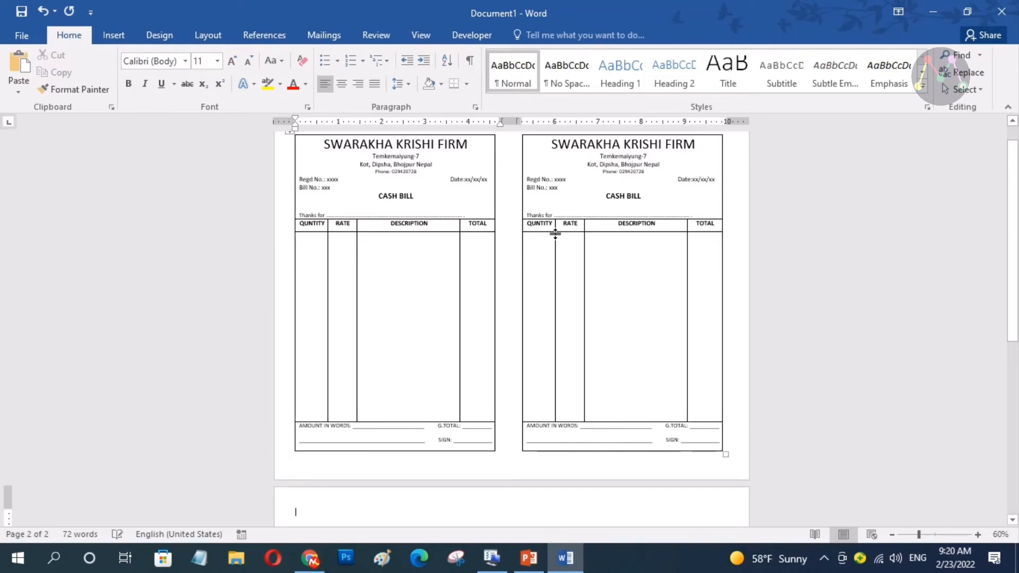
pyautogui.scroll(1, 592, 333)
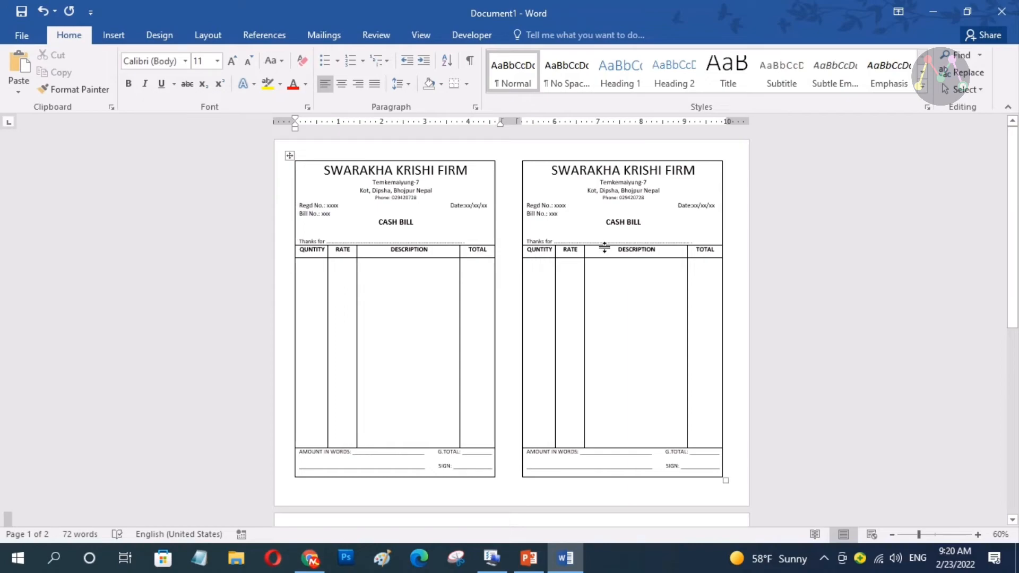
pyautogui.keyDown('ctrl'); pyautogui.scroll(5, 639, 201); pyautogui.keyUp('ctrl')
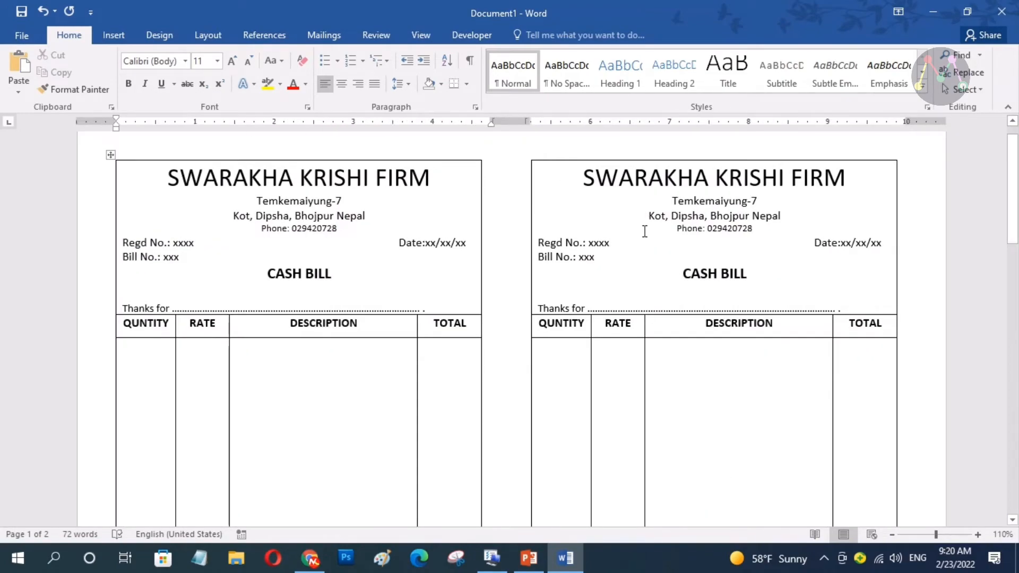
pyautogui.keyDown('ctrl'); pyautogui.scroll(-5, 642, 232); pyautogui.keyUp('ctrl')
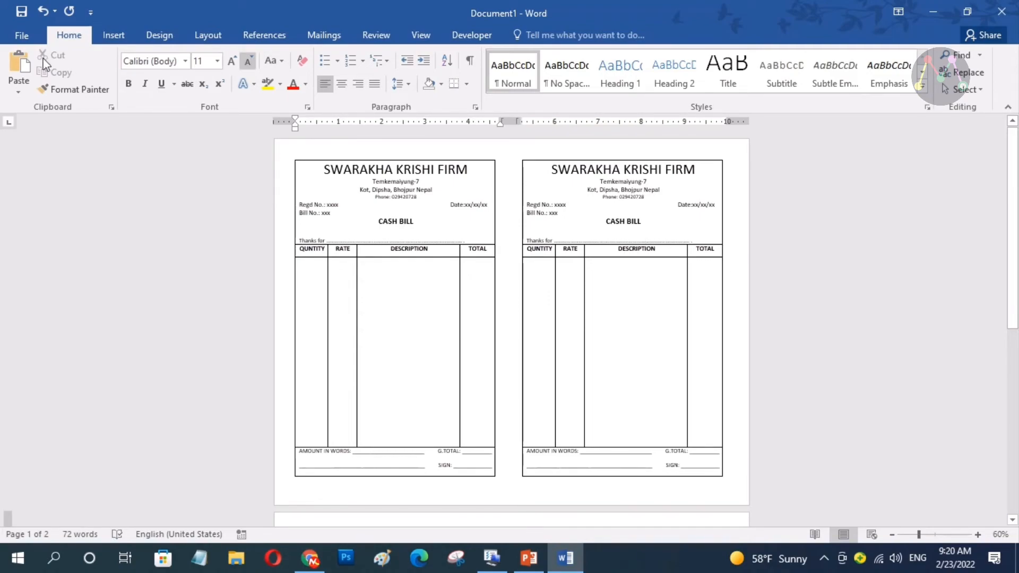
# Print only page 1 of the document from the File > Print screen
pyautogui.click(24, 35)
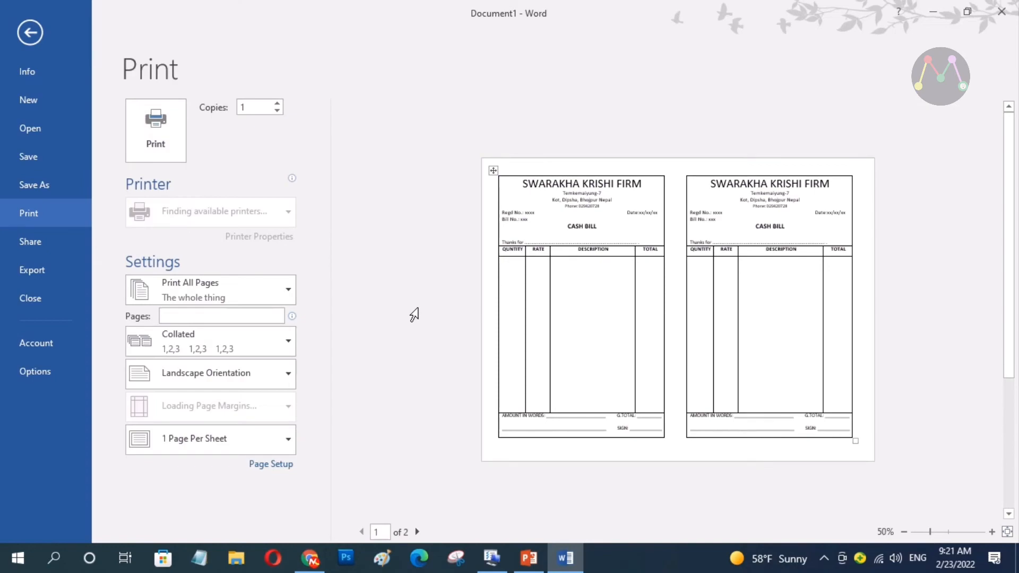
pyautogui.click(228, 317)
pyautogui.write('1')
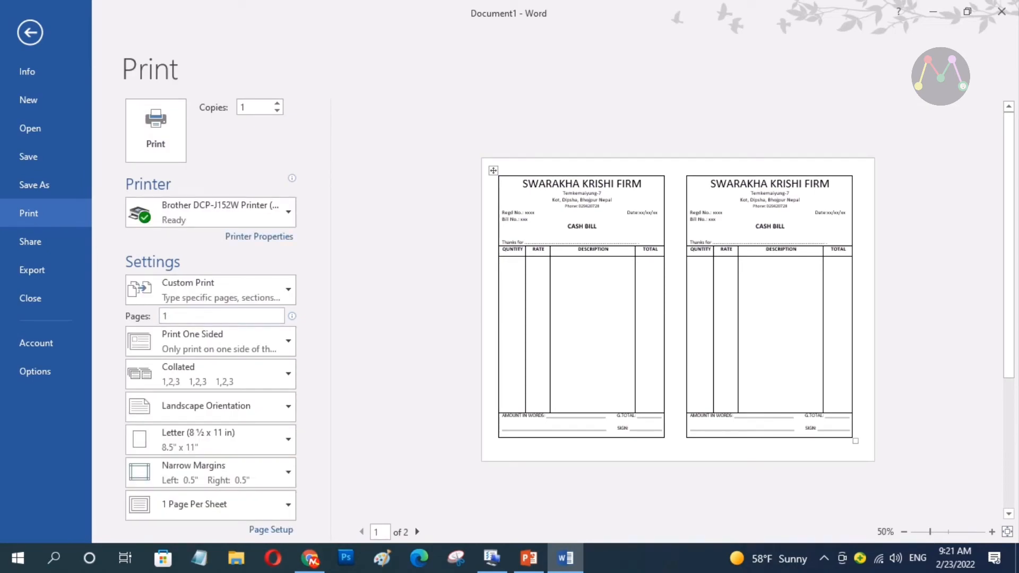
pyautogui.click(168, 132)
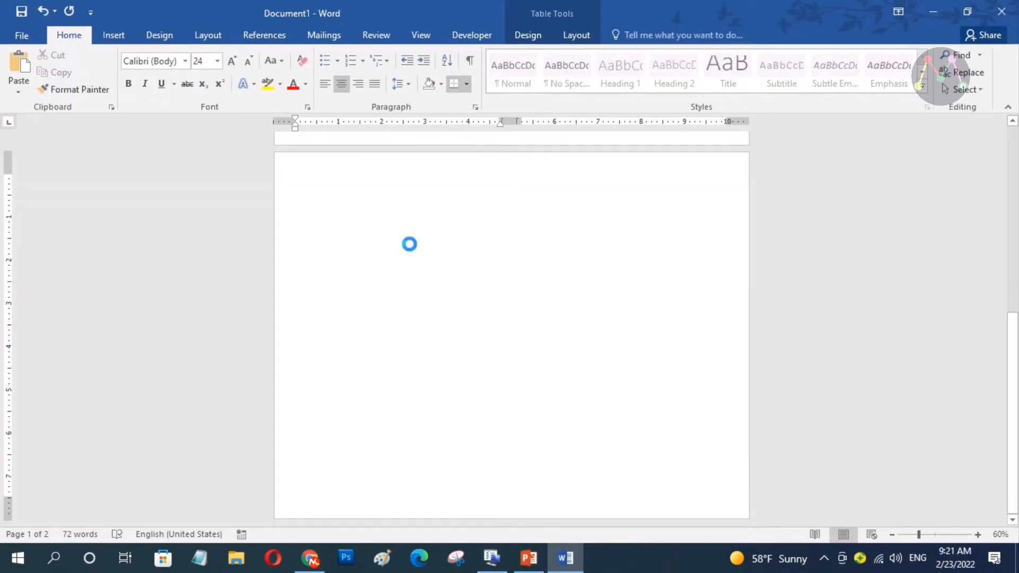
pyautogui.click(685, 339)
pyautogui.scroll(8, 685, 340)
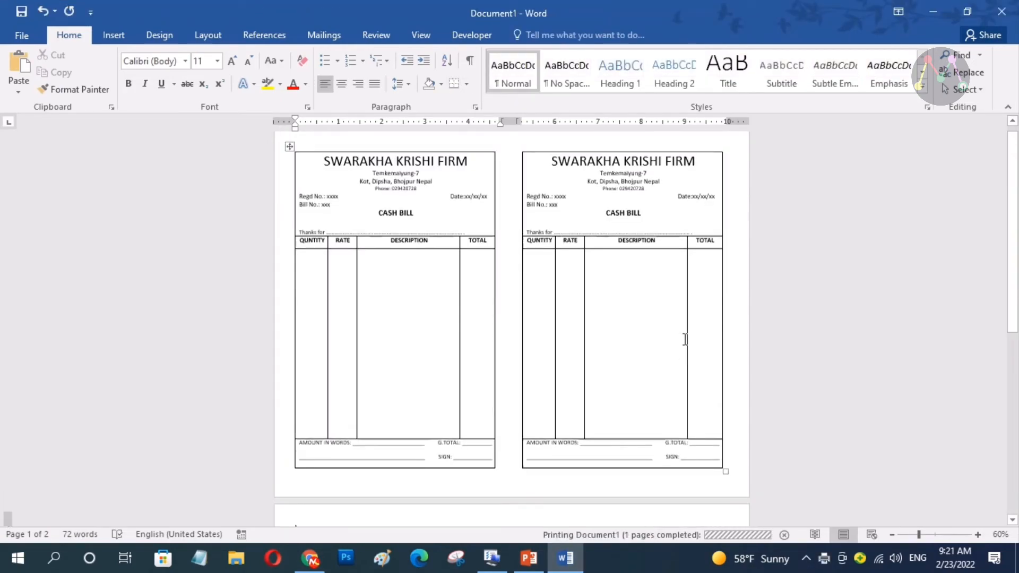
pyautogui.scroll(1, 685, 340)
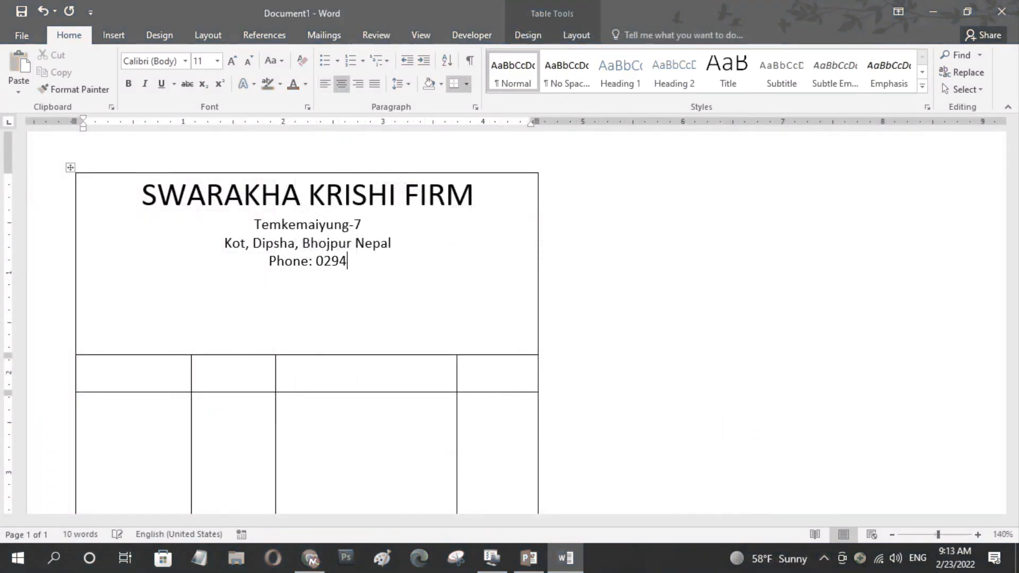
# Finish the phone number 20728, then add left-aligned 'Regd No.: xxxx', 'Date:xx/xx/xx' and 'Bill No.: xxx' lines
pyautogui.write('20728')
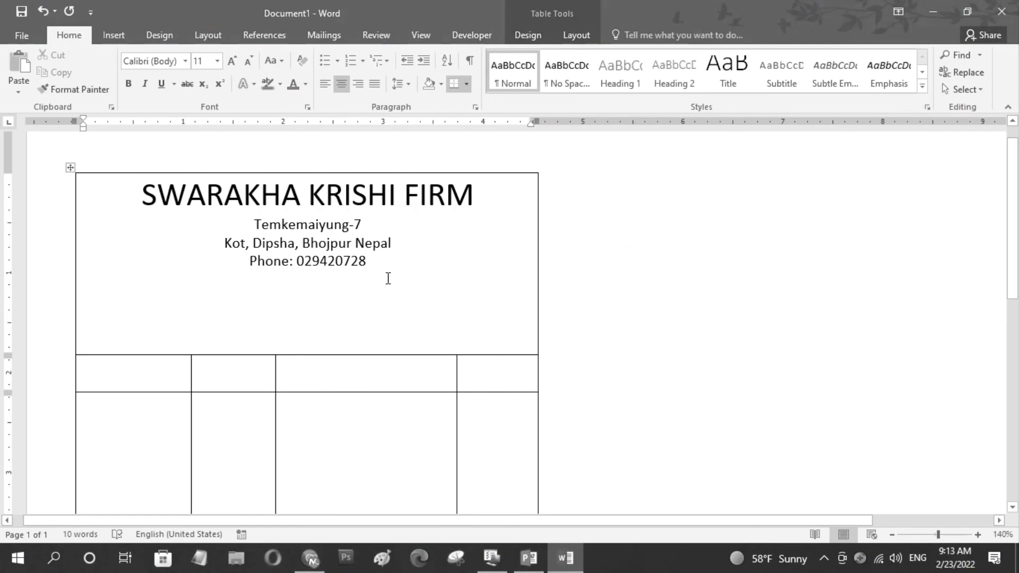
pyautogui.press('Return')
pyautogui.click(323, 86)
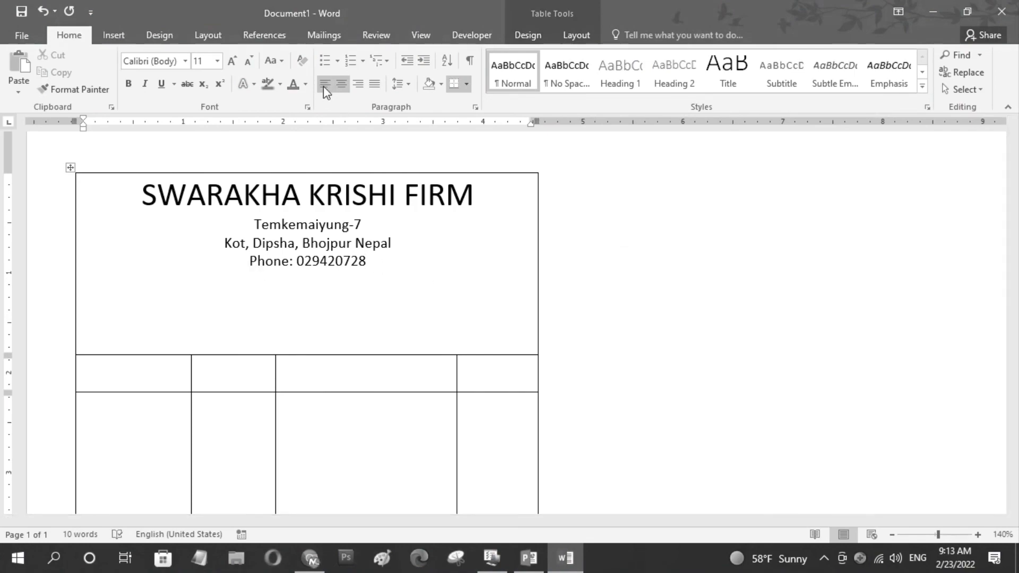
pyautogui.write('Regd No.: xxxx')
pyautogui.press('Tab')
pyautogui.click(415, 281)
pyautogui.write('Date:xx/xx/xx')
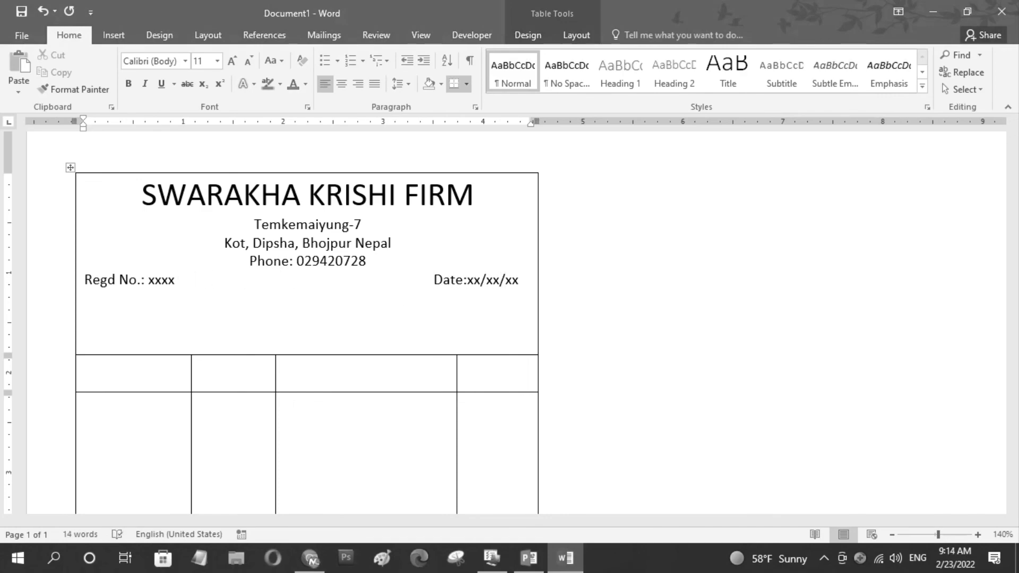
pyautogui.press('Return')
pyautogui.write('Bill No.: xxx')
# Shrink the phone number line to 9 pt
pyautogui.moveTo(370, 265); pyautogui.dragTo(253, 263)
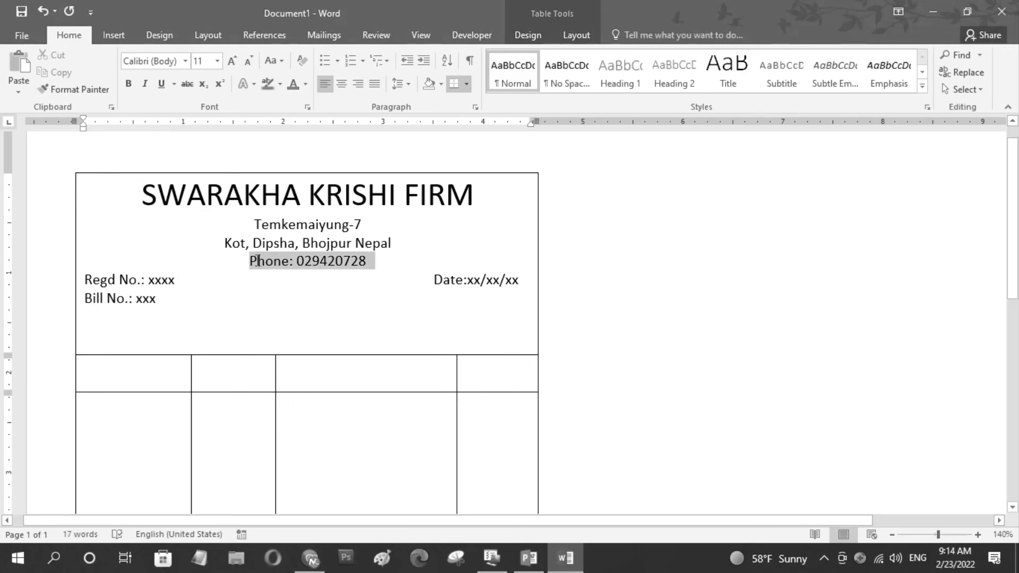
pyautogui.click(378, 214)
pyautogui.click(378, 214)
pyautogui.click(366, 265)
pyautogui.click(254, 316)
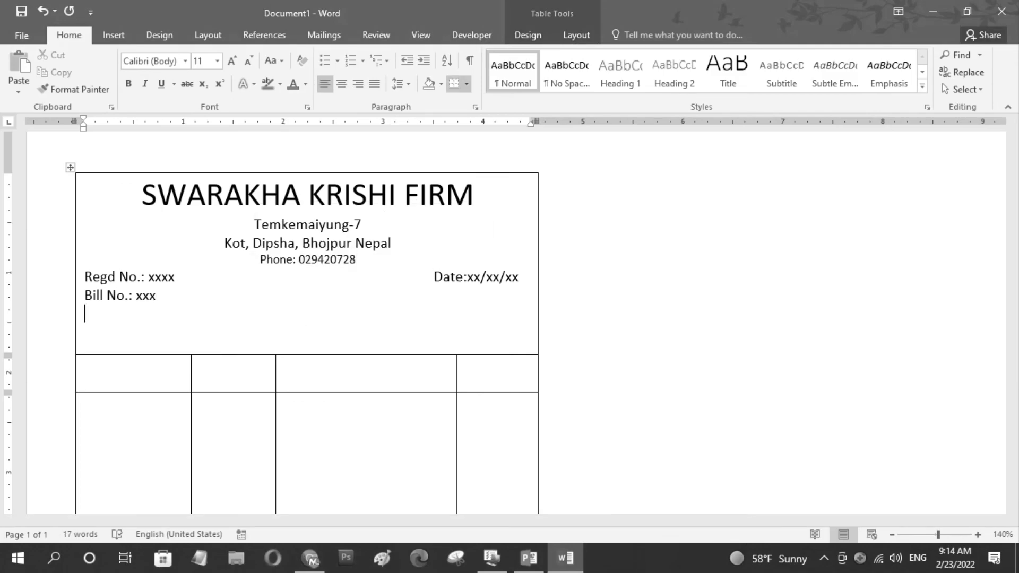
# Add a centered 'CASH BILL' line in bold at 14 pt below Bill No
pyautogui.press('Return')
pyautogui.hotkey('ctrl', 'e')
pyautogui.write('CASH BILL')
pyautogui.moveTo(344, 314); pyautogui.dragTo(276, 314)
pyautogui.click(301, 290)
pyautogui.click(384, 270)
pyautogui.click(384, 270)
pyautogui.click(382, 320)
# Add a smaller, non-bold, left-aligned 'Thanks for' dotted line with an empty line above it
pyautogui.press('Return')
pyautogui.write('Thanks for ............................................................')
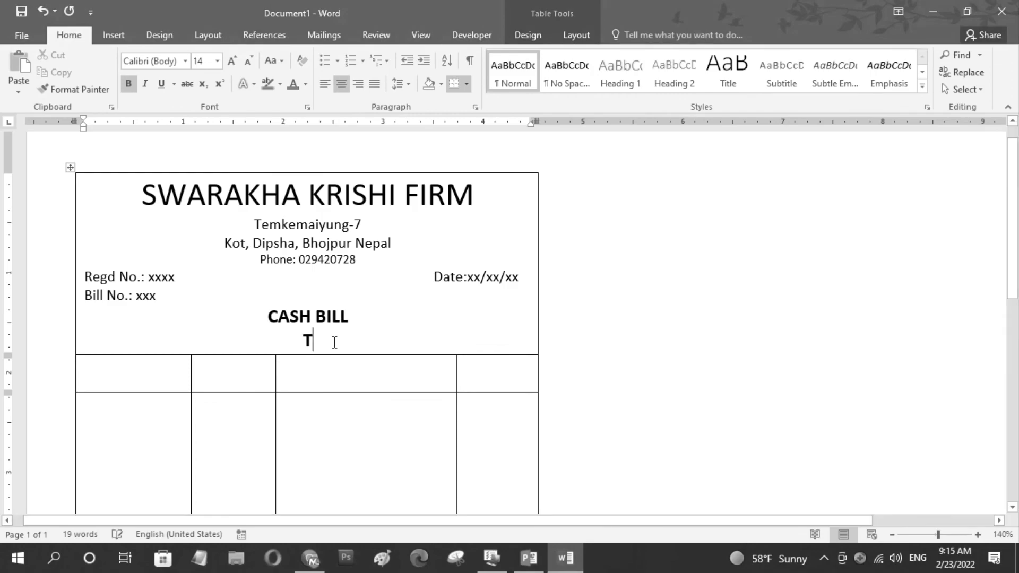
pyautogui.moveTo(461, 341); pyautogui.dragTo(161, 342)
pyautogui.click(186, 317)
pyautogui.click(287, 297)
pyautogui.click(287, 297)
pyautogui.click(286, 297)
pyautogui.click(325, 84)
pyautogui.click(374, 316)
pyautogui.press('Return')
pyautogui.click(300, 359)
pyautogui.write('.................................................... .')
# Fill the header row with QUNTITY, RATE, DESCRIPTION and TOTAL, then select the row
pyautogui.scroll(1, 435, 318)
pyautogui.scroll(-8, 433, 323)
pyautogui.scroll(8, 430, 327)
pyautogui.moveTo(739, 260); pyautogui.dragTo(740, 233)
pyautogui.scroll(-2, 288, 439)
pyautogui.click(116, 314)
pyautogui.moveTo(192, 313); pyautogui.dragTo(171, 313)
pyautogui.write('QUNTITY')
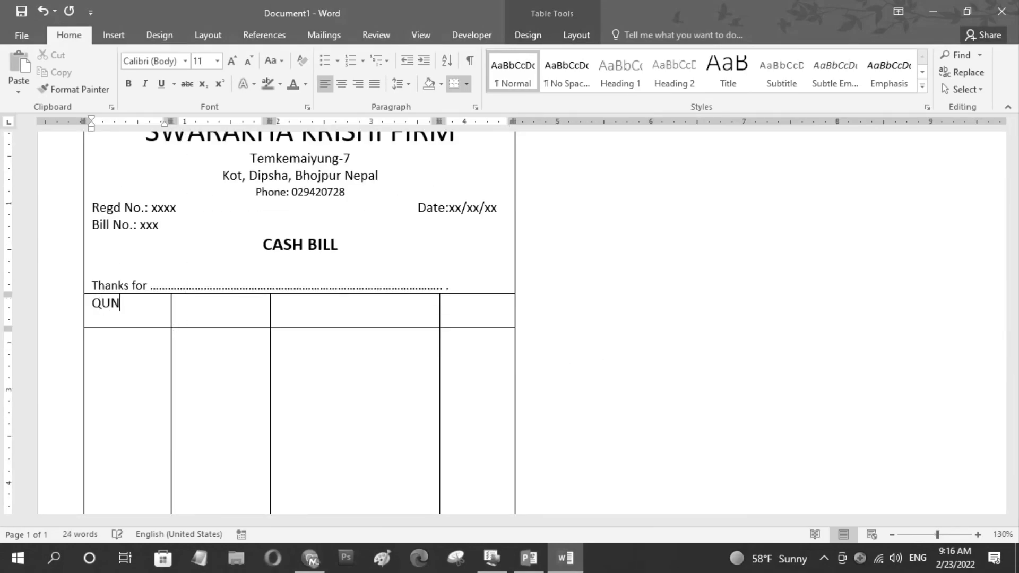
pyautogui.press('Tab')
pyautogui.write('RATE')
pyautogui.press('Tab')
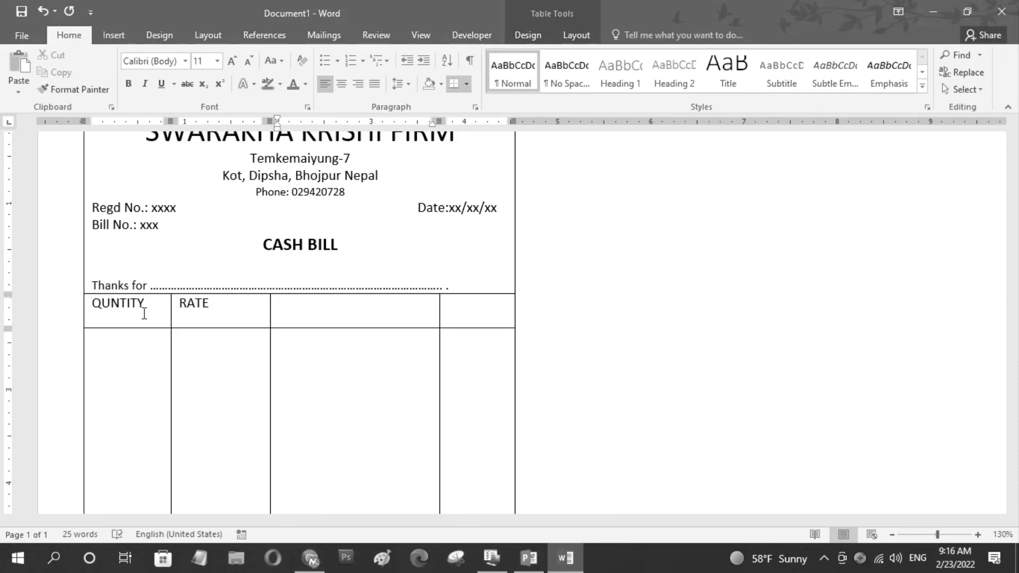
pyautogui.write('DESCRIPTION')
pyautogui.press('Tab')
pyautogui.write('TOTAL')
pyautogui.moveTo(165, 322); pyautogui.dragTo(470, 308)
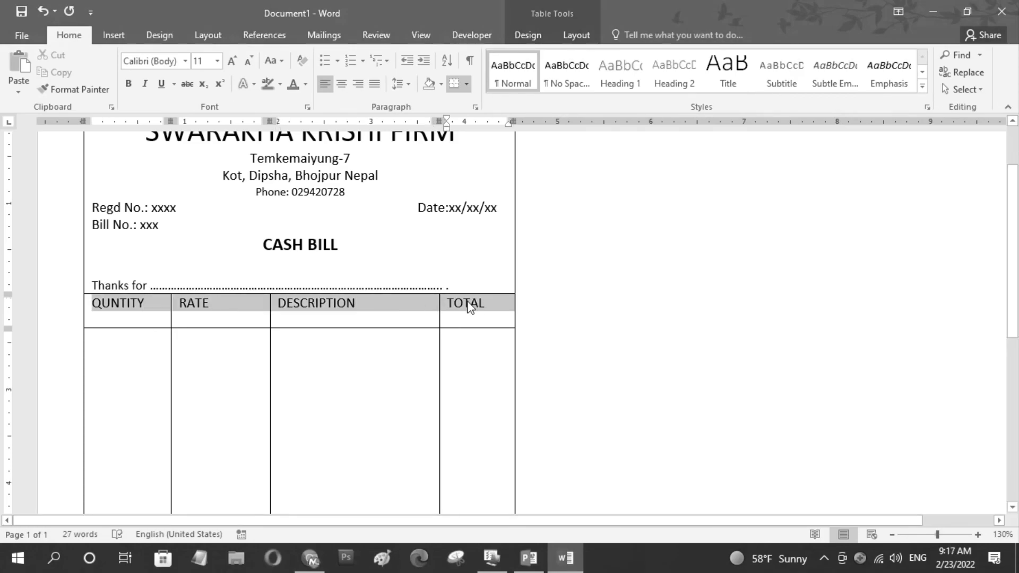